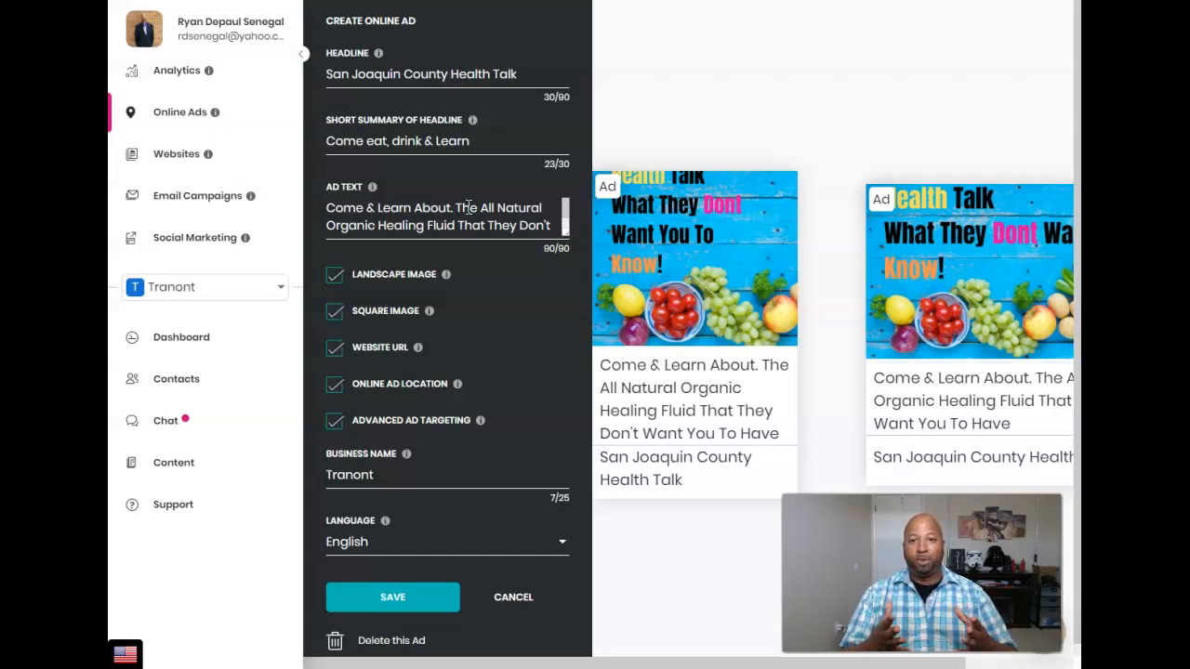
Step: Examine the square and landscape previews of the San Joaquin County Health Talk ad
click(614, 128)
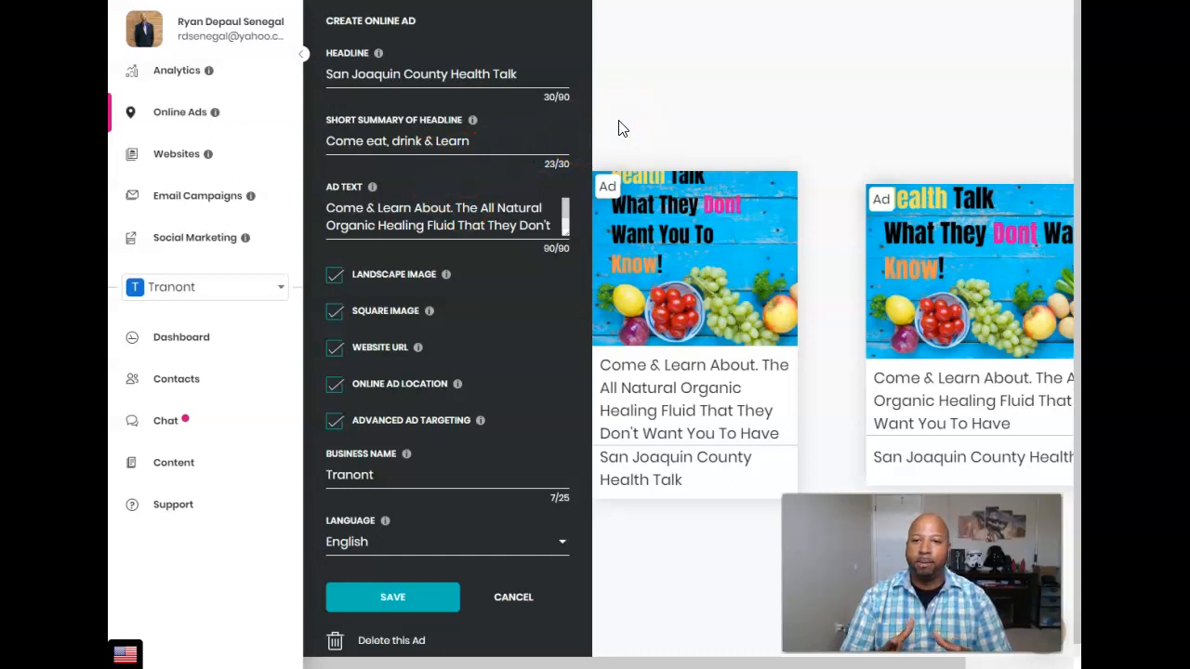
click(478, 60)
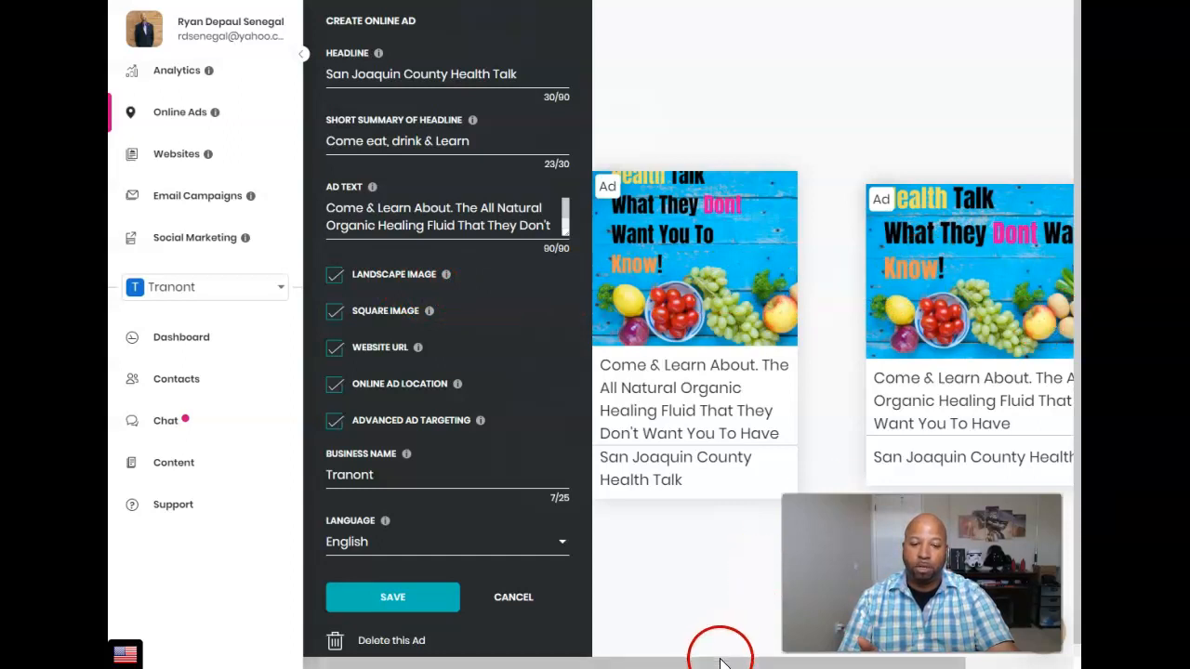
drag(721, 660, 771, 646)
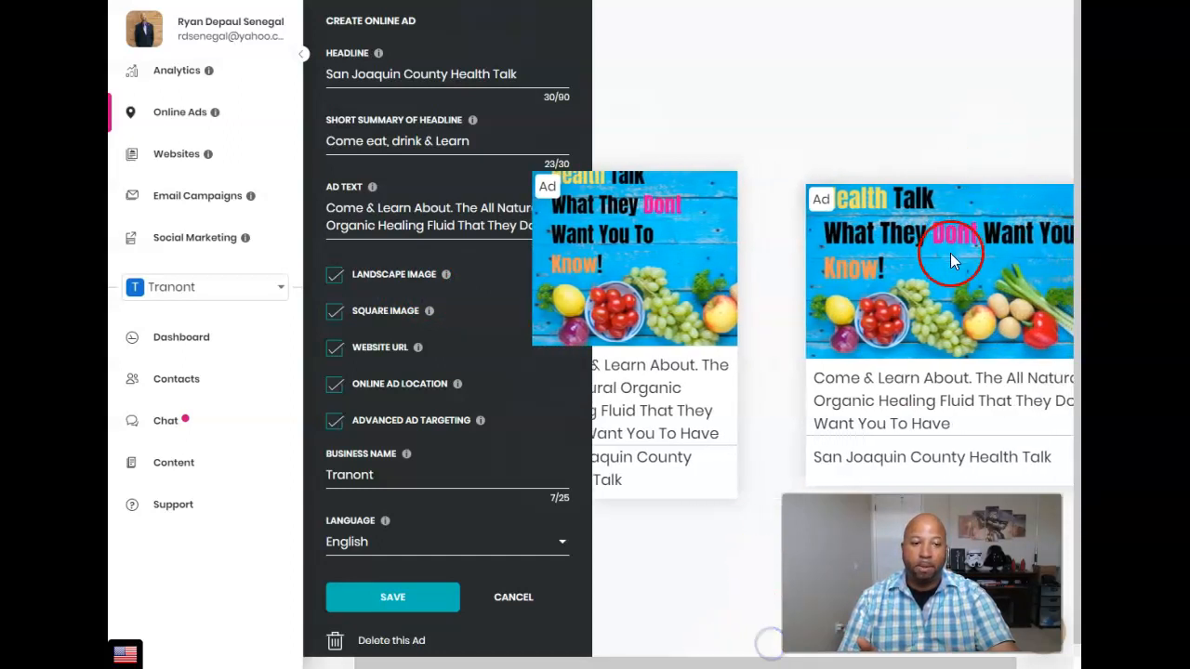
drag(704, 646, 599, 648)
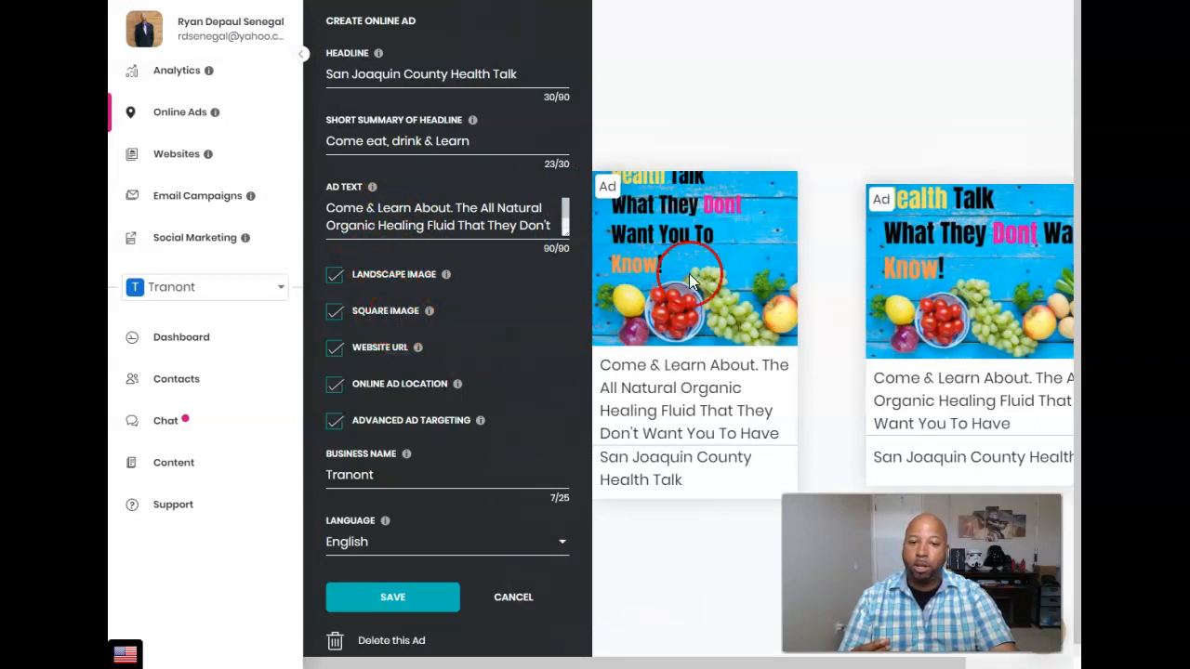
Step: Review the custom and upline website options for the ad's URL, and leave them without saving
click(372, 348)
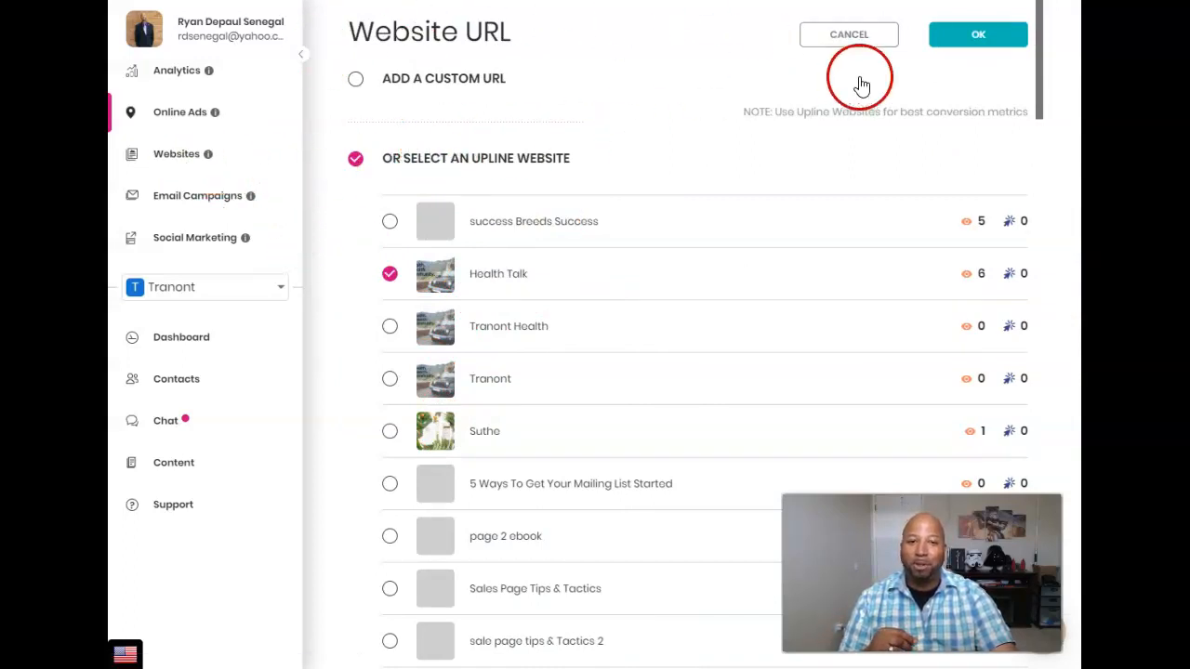
click(854, 35)
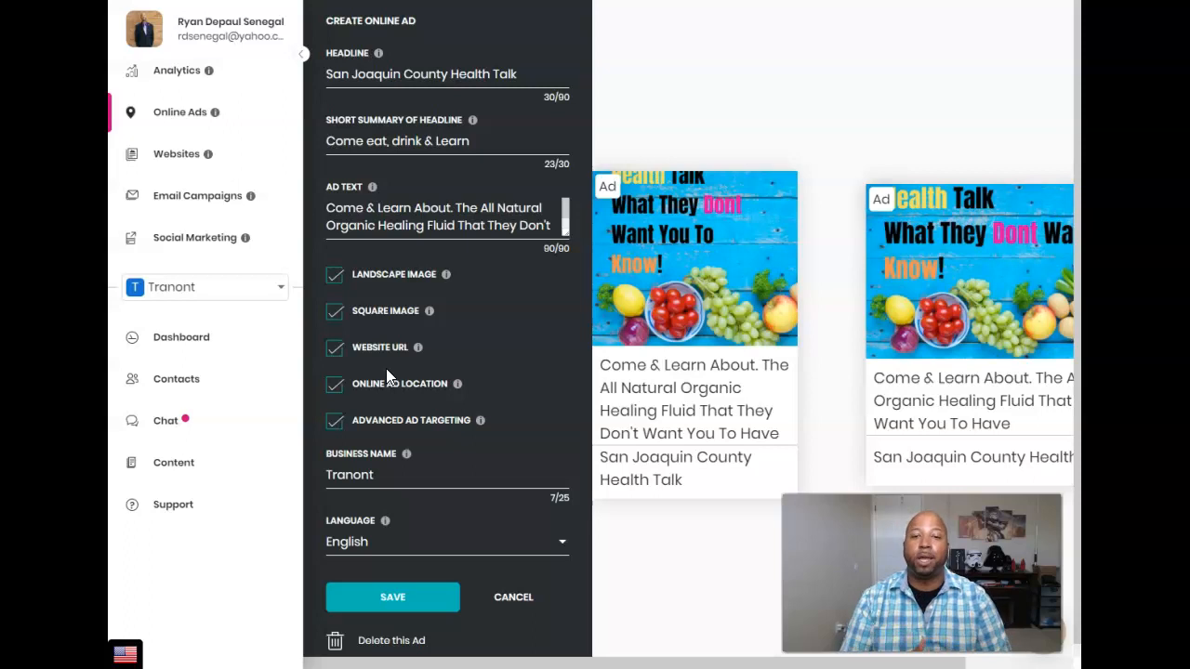
Step: Open the online ad location settings and examine the specific-location pin search, radius and map
click(413, 395)
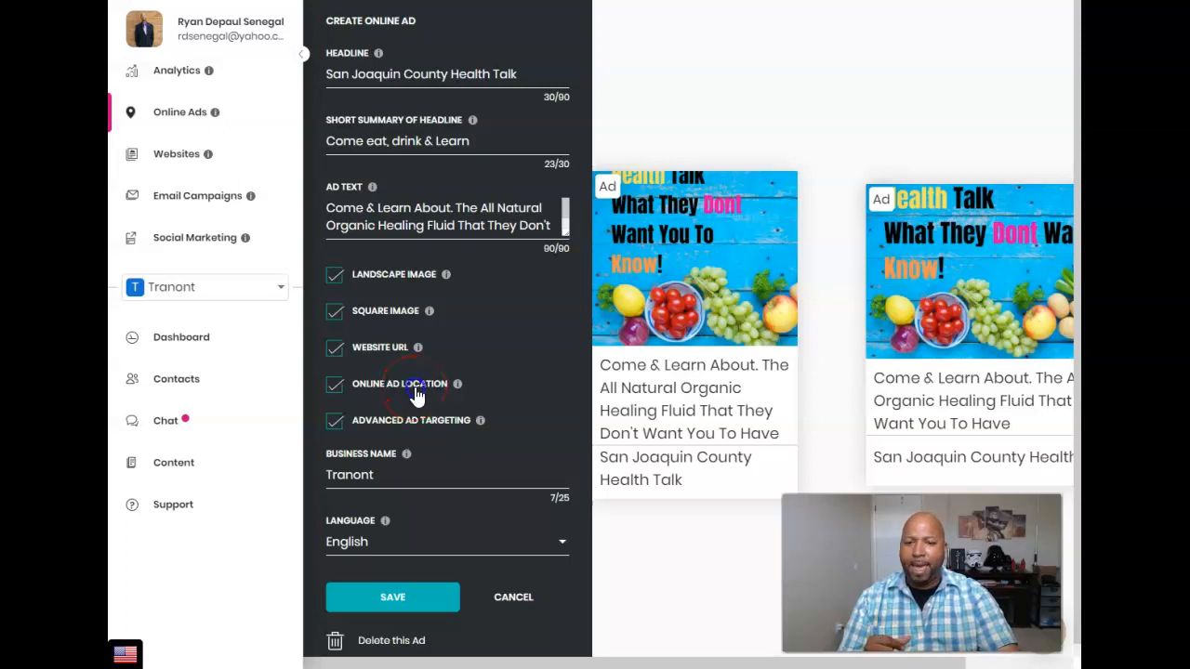
click(418, 396)
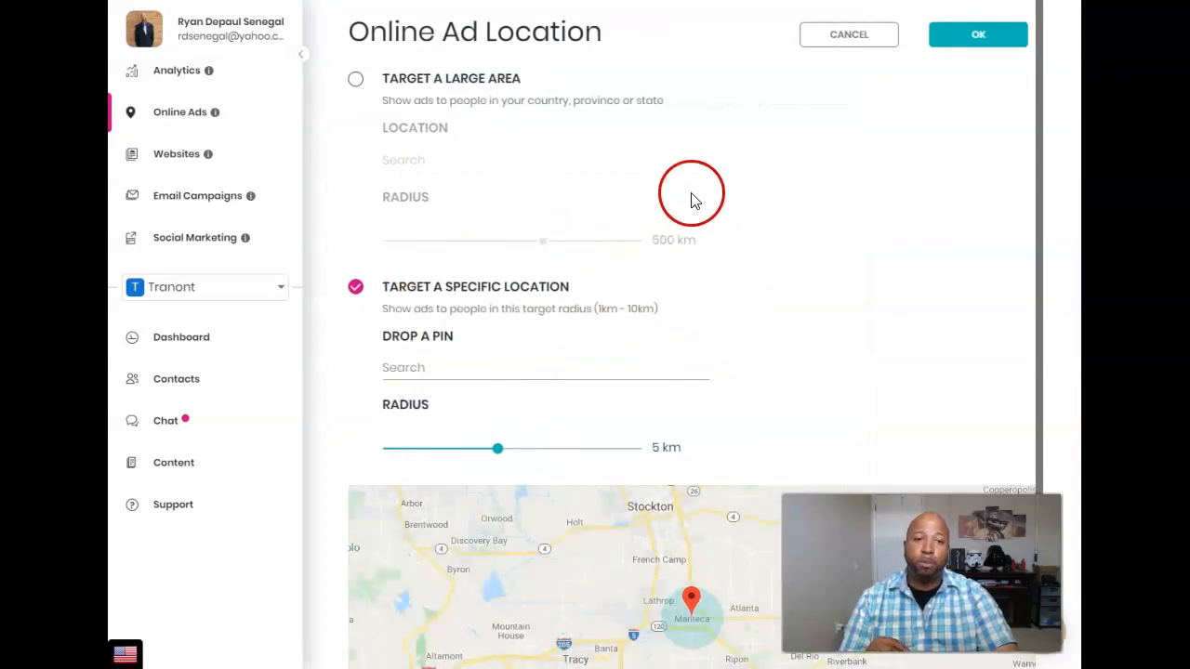
scroll(632, 279, down, 2)
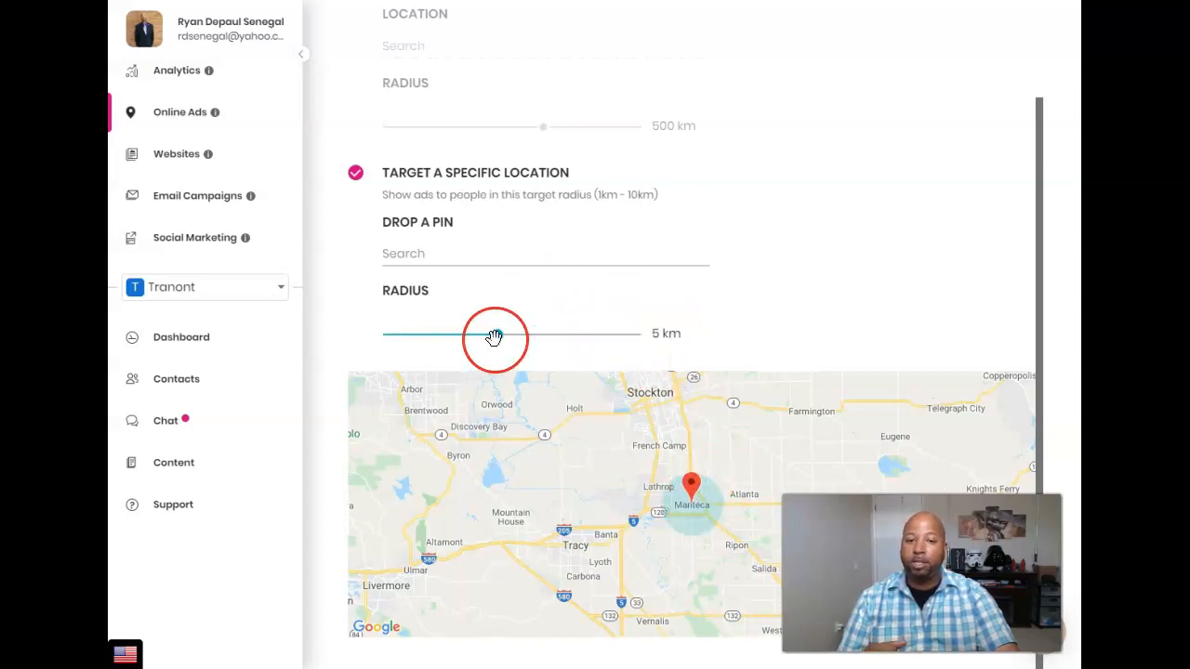
mouse_move(494, 337)
mouse_down()
mouse_move(638, 340)
mouse_move(332, 340)
mouse_move(491, 342)
mouse_up()
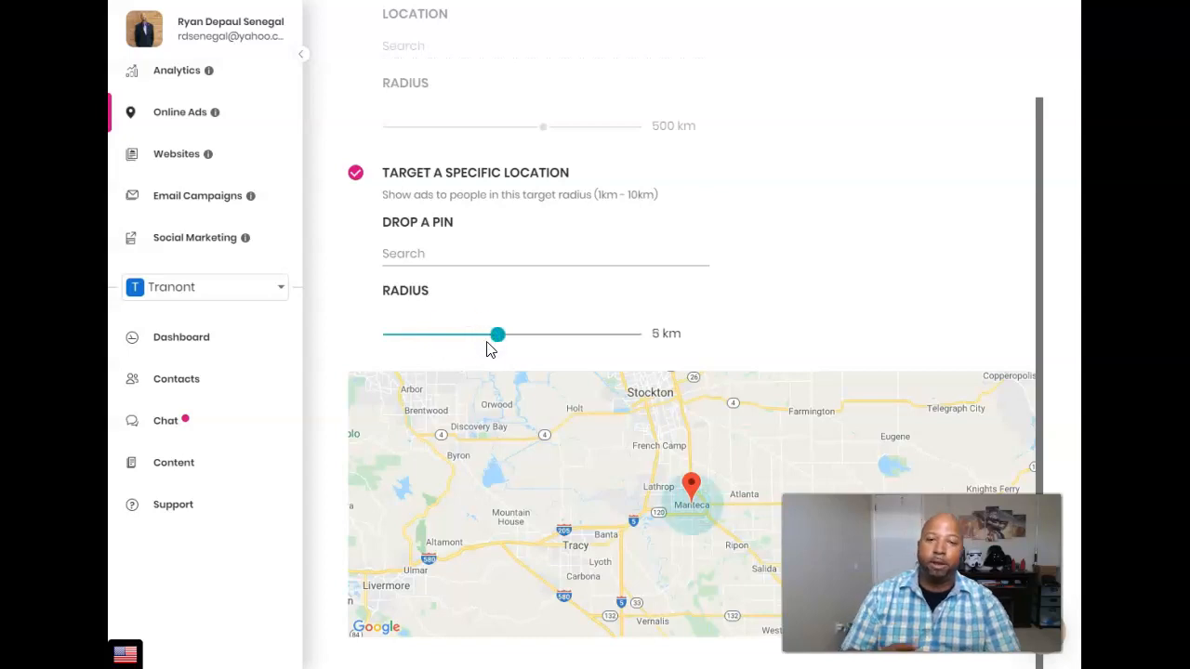
scroll(489, 272, up, 1)
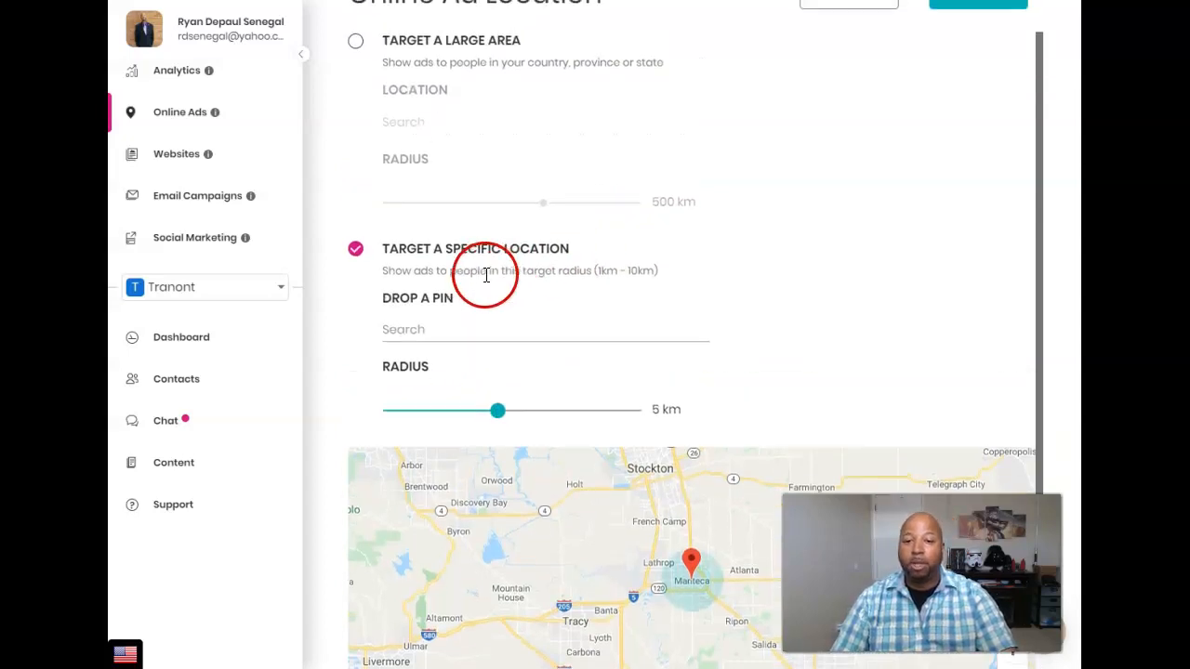
click(449, 327)
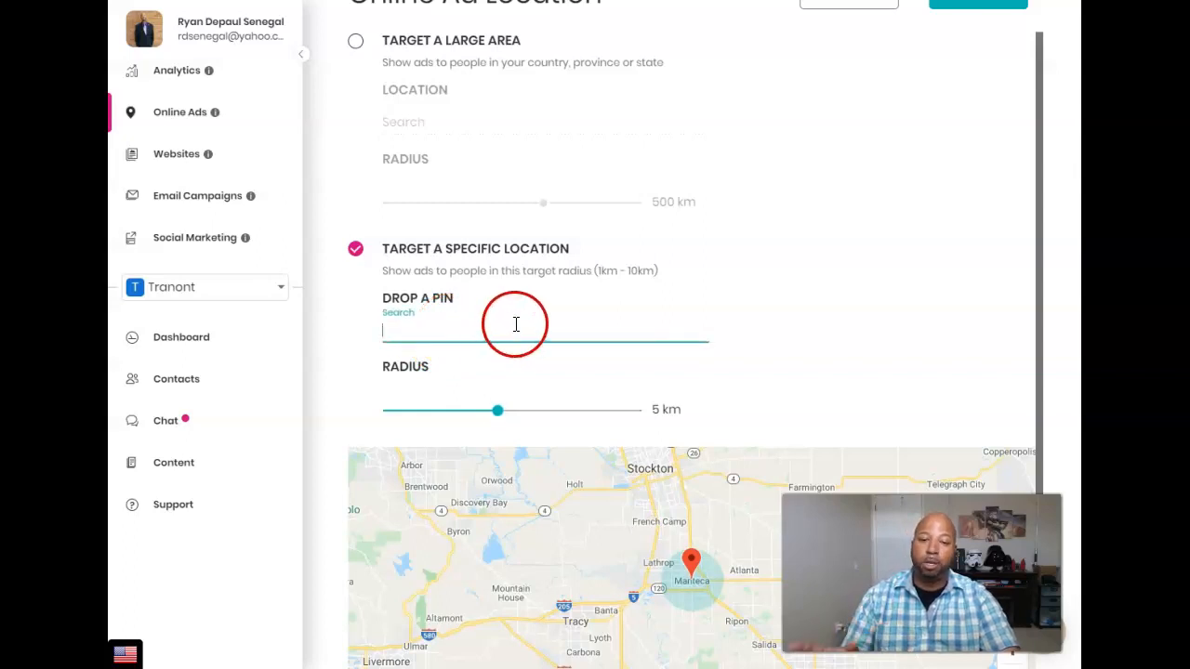
scroll(589, 328, up, 1)
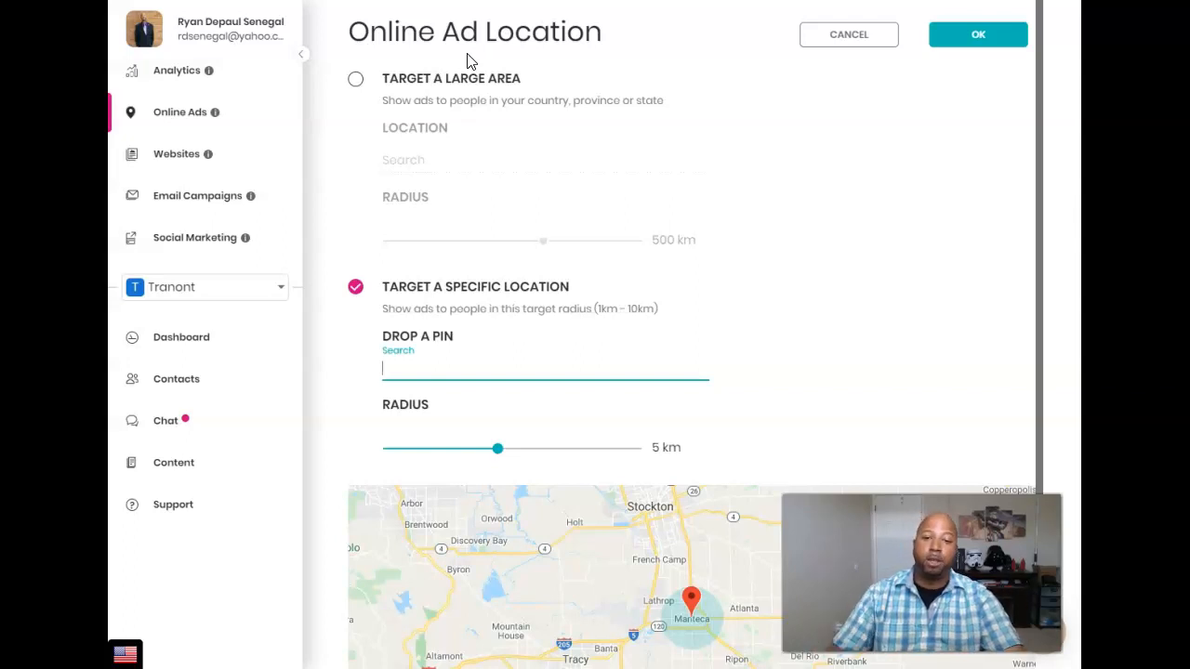
Step: Try targeting a large area, inspect the radius coverage on the zoomed-out map, and discard the location change
click(358, 82)
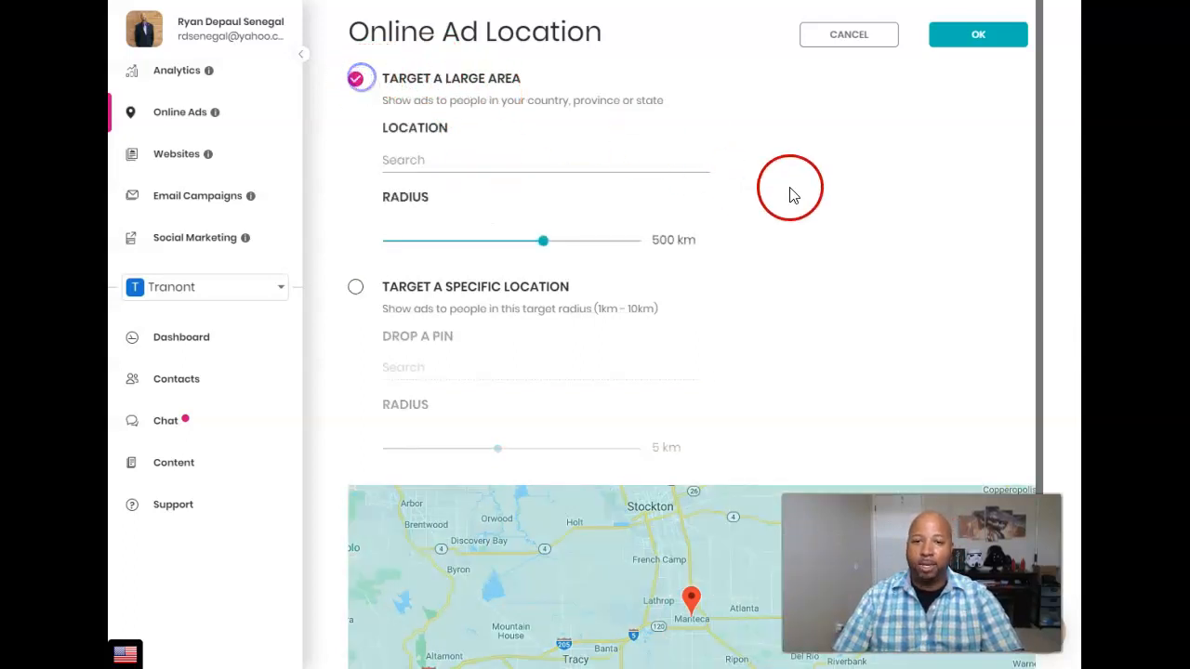
scroll(790, 193, down, 1)
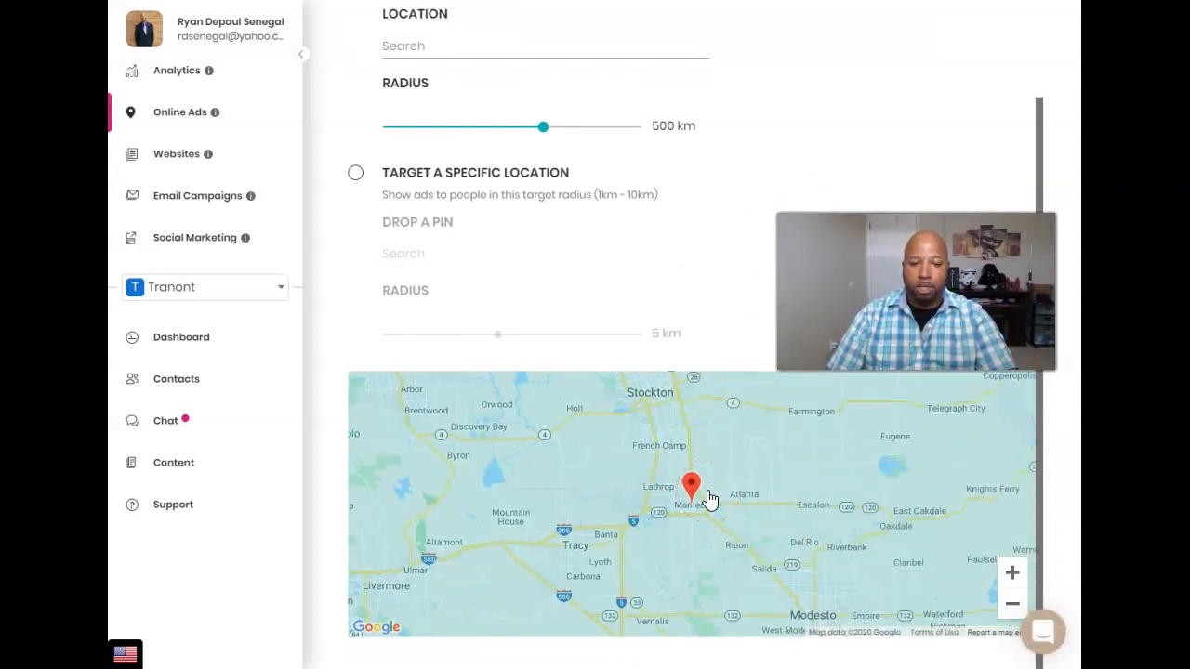
scroll(711, 500, down, 3)
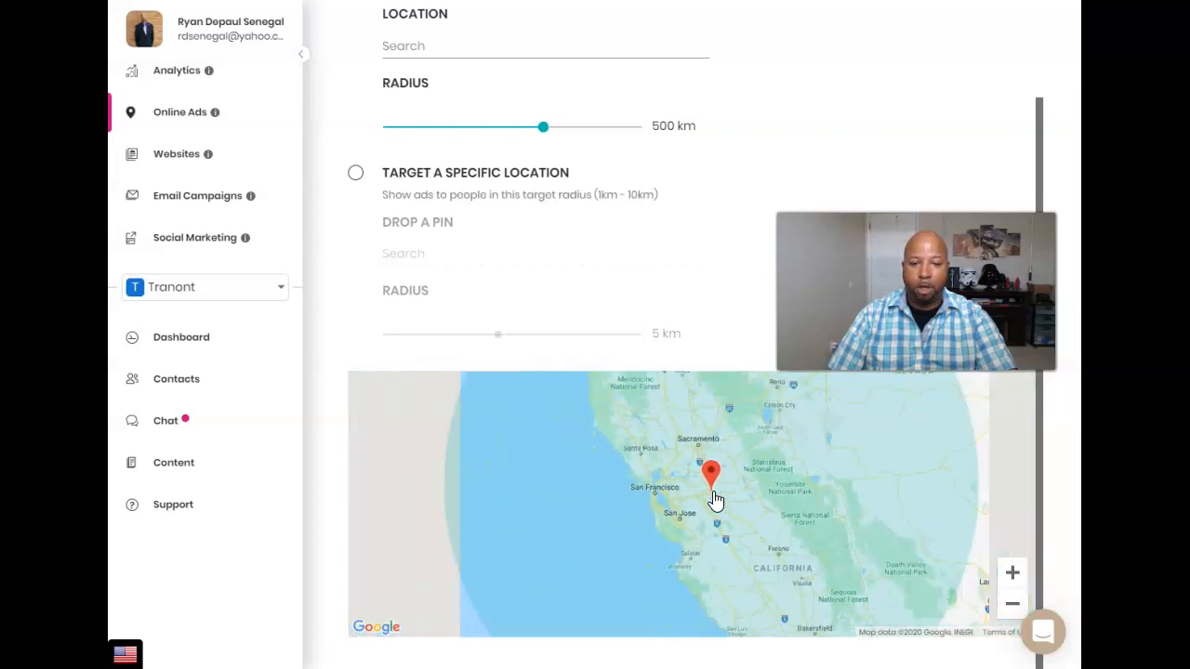
scroll(715, 500, down, 2)
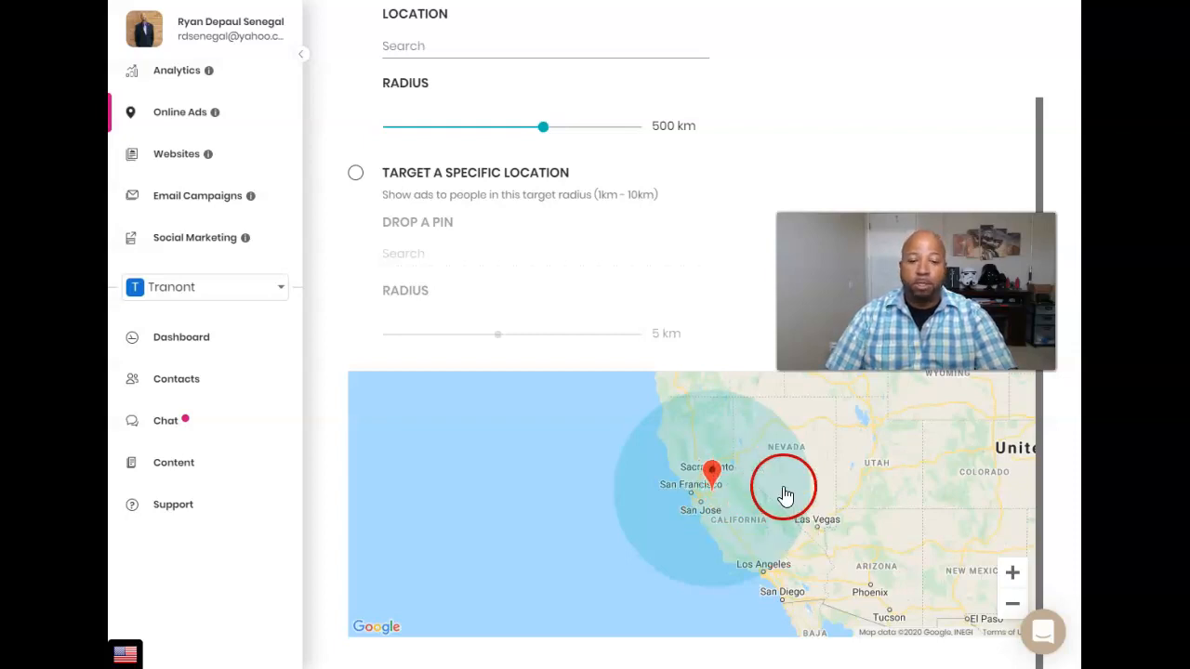
scroll(764, 495, up, 1)
scroll(763, 495, down, 1)
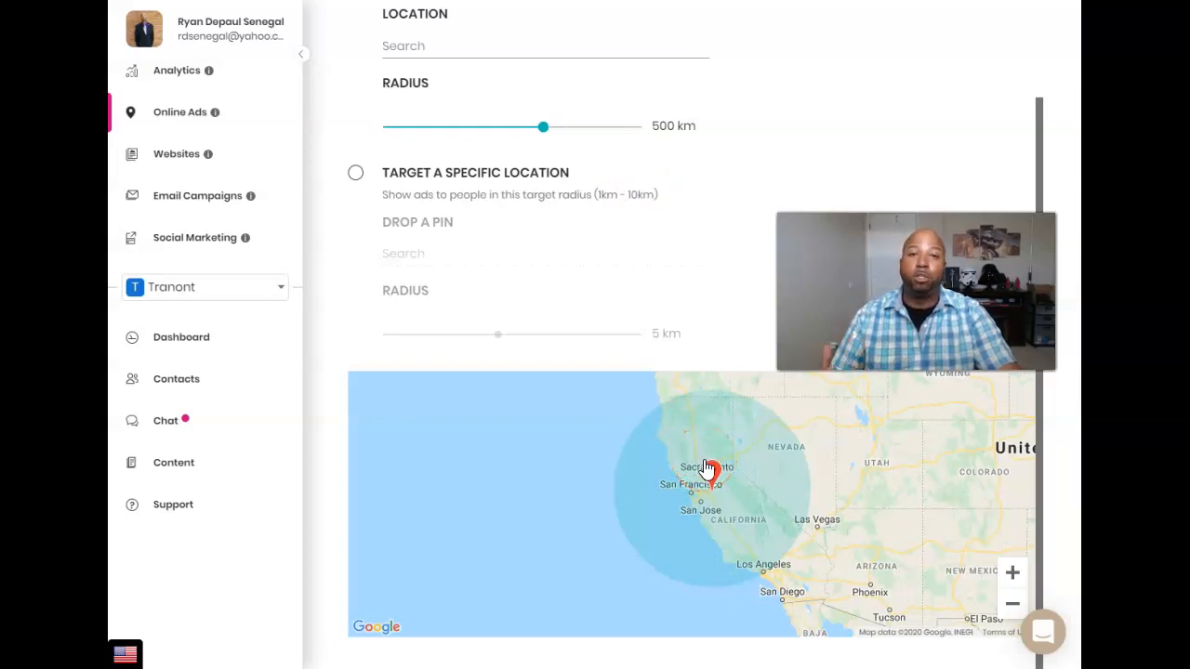
scroll(656, 485, down, 1)
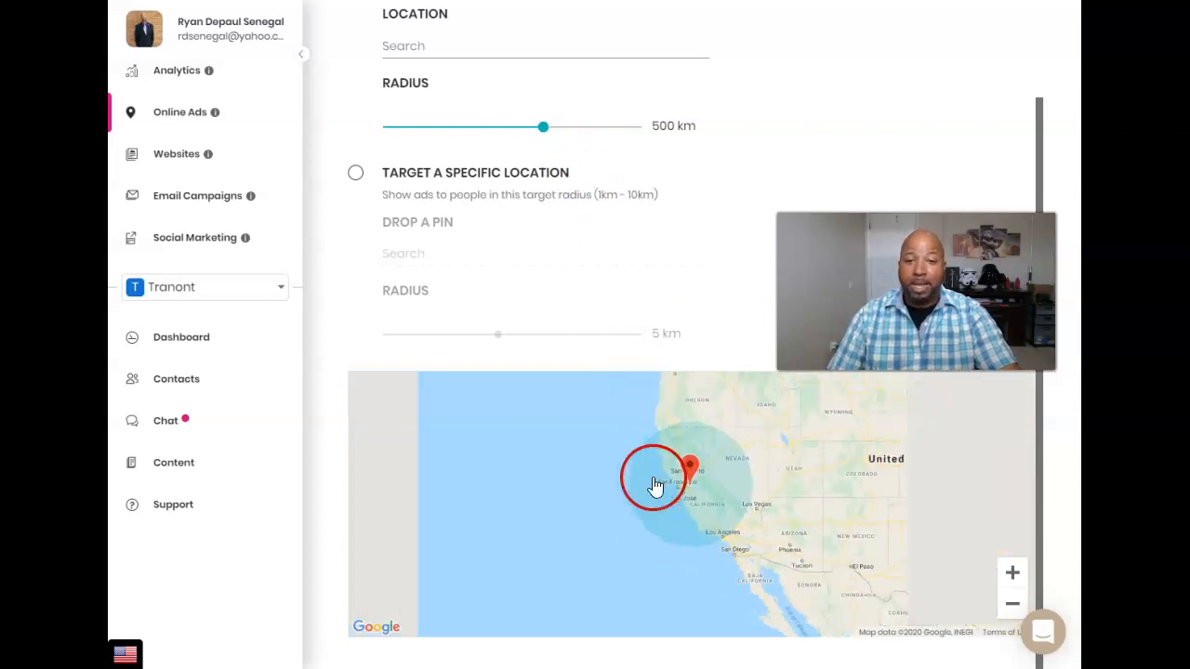
scroll(656, 485, down, 2)
scroll(676, 265, up, 1)
click(861, 41)
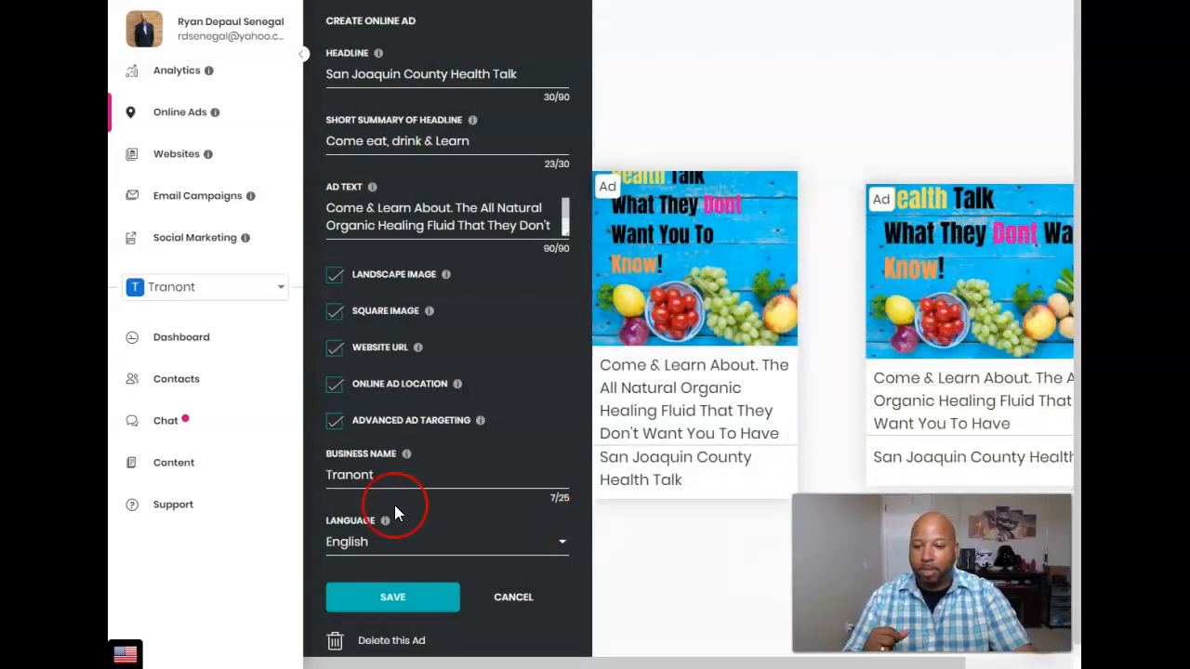
Step: Open the advanced ad targeting settings and examine the age, gender, interests and ad schedule options
click(405, 426)
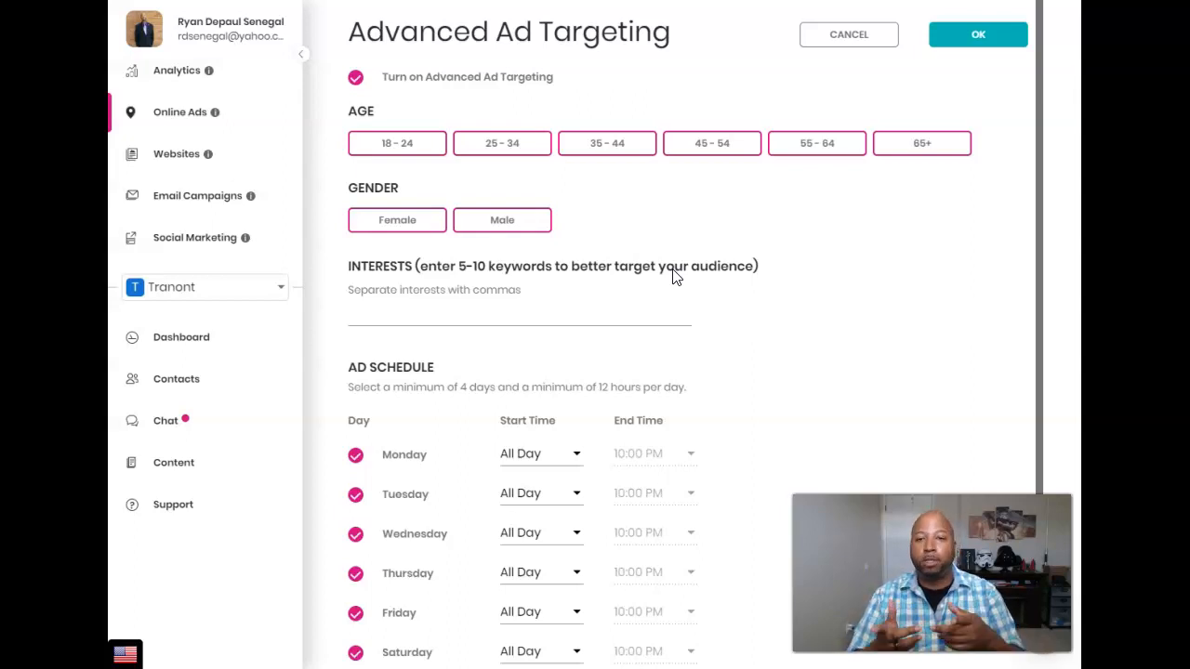
click(632, 271)
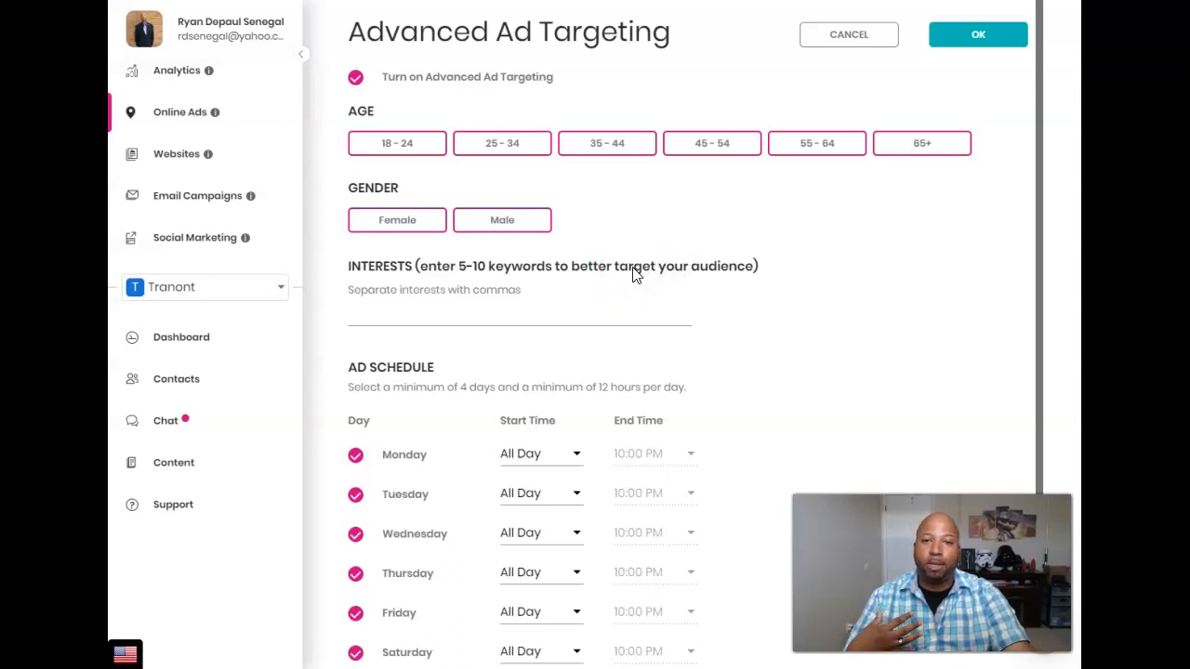
click(484, 319)
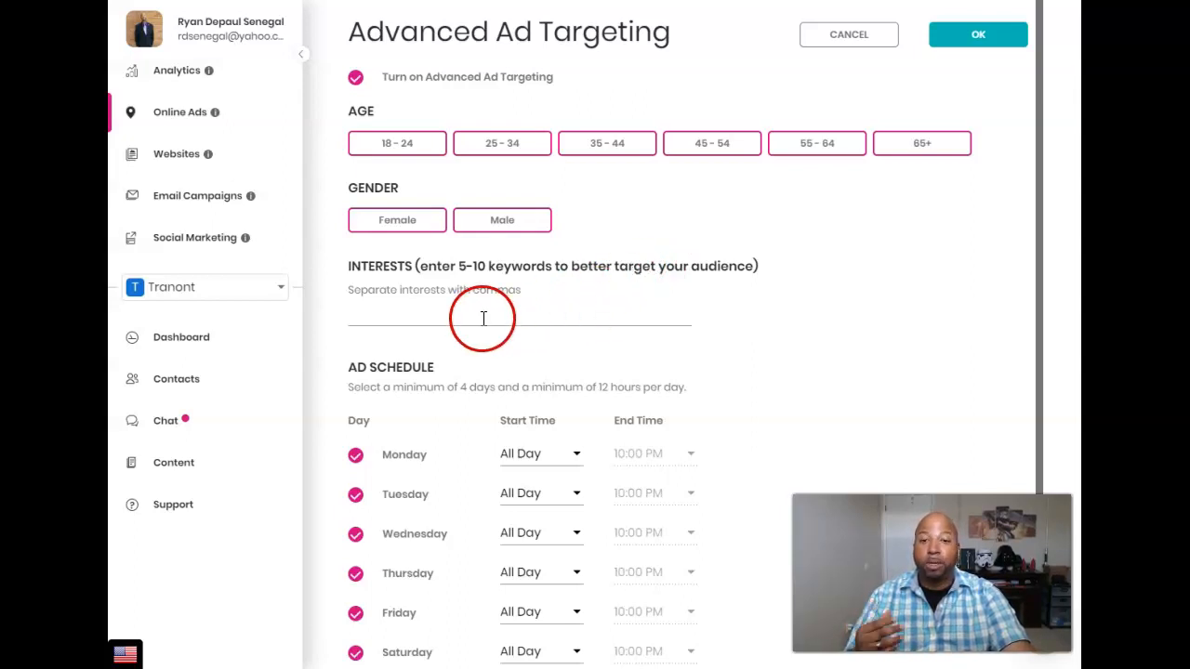
scroll(483, 319, down, 1)
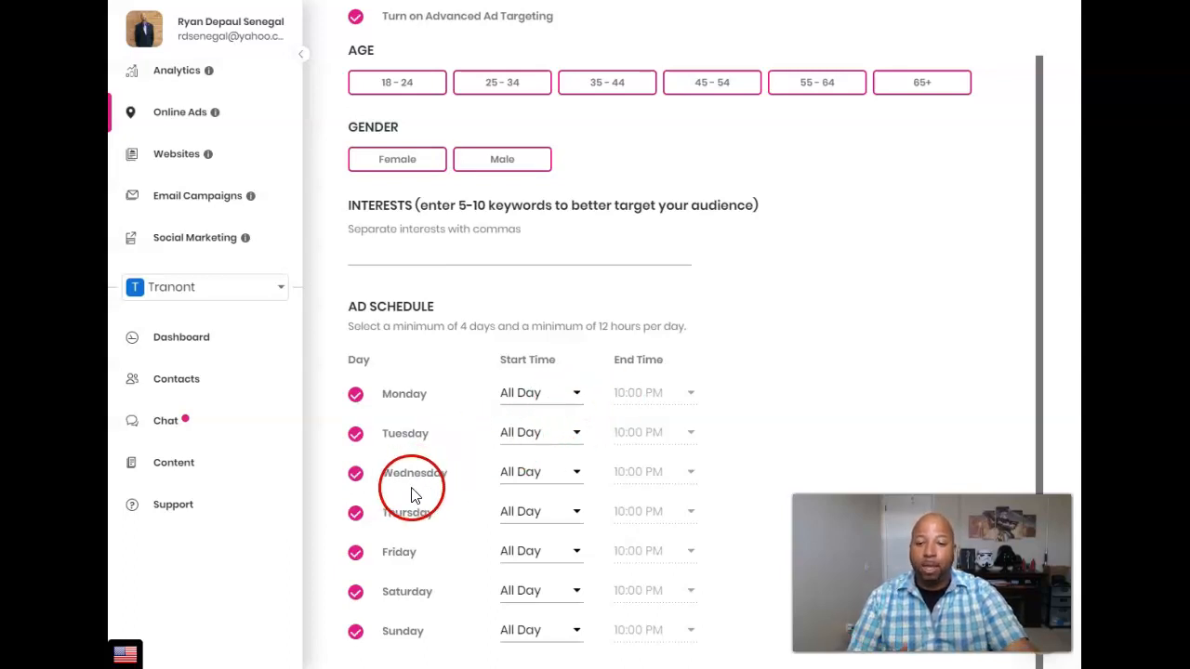
Step: Try excluding Monday, Wednesday and Friday from the ad schedule, and discard the targeting changes
click(355, 394)
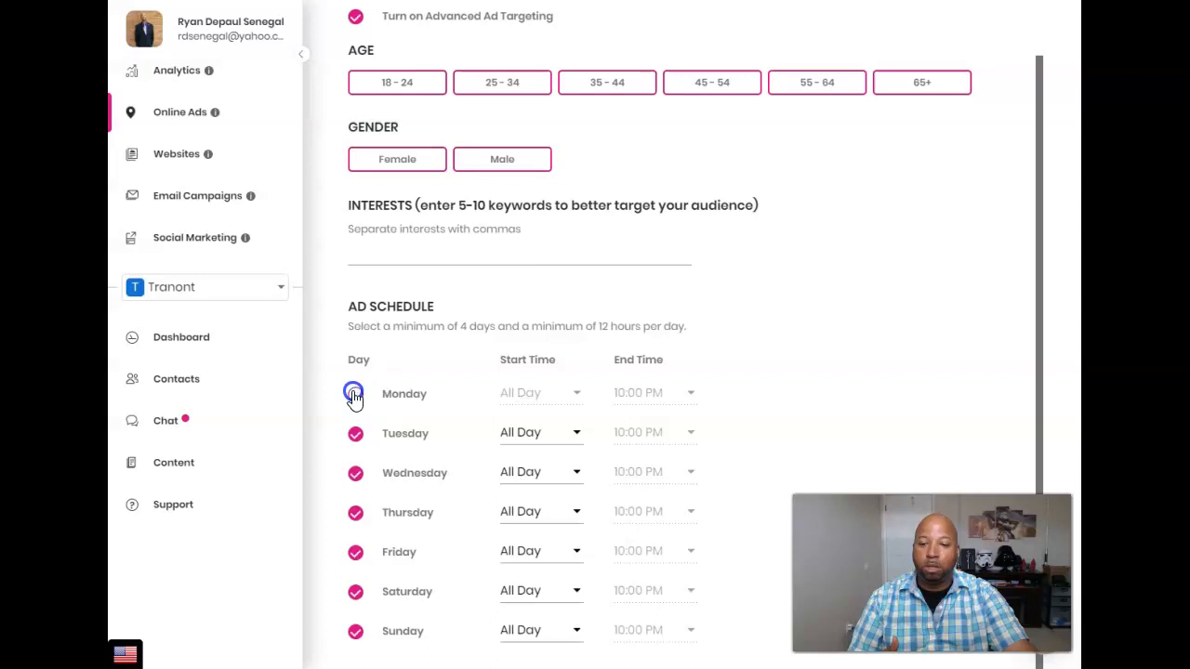
click(358, 476)
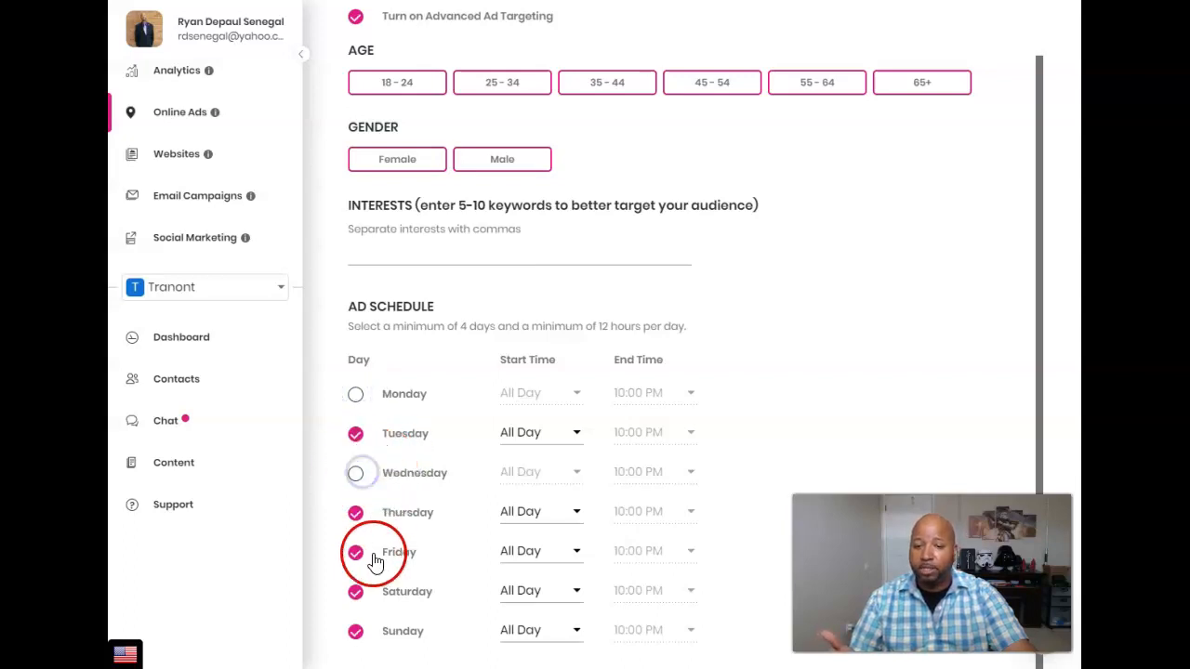
click(355, 552)
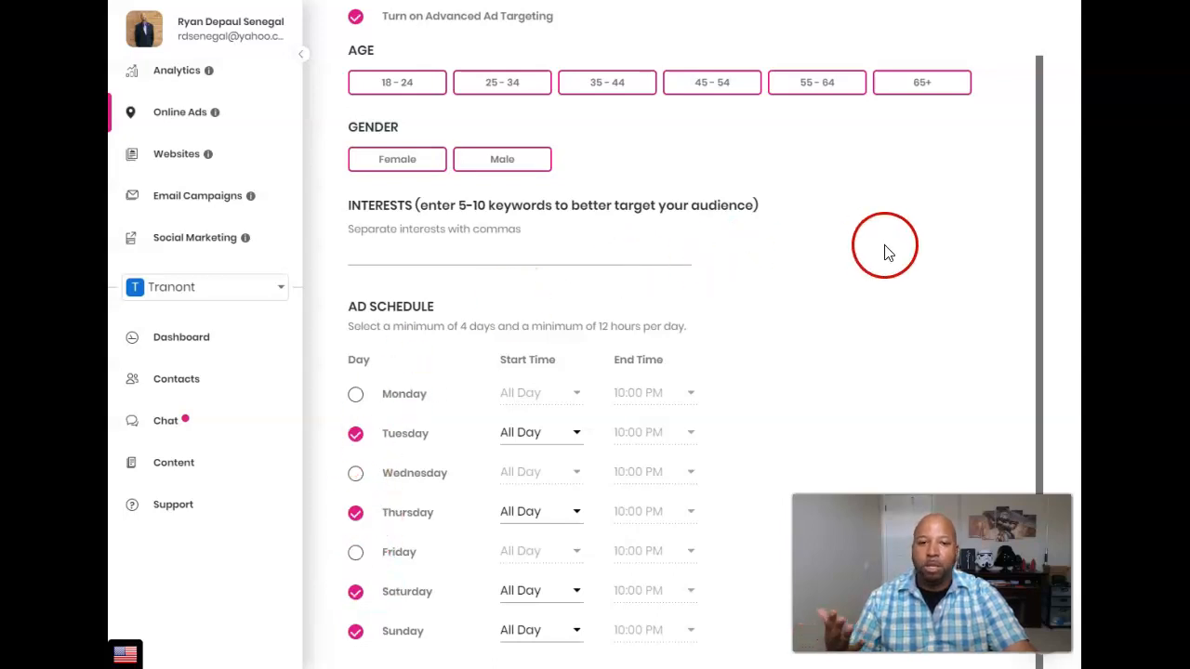
scroll(881, 252, up, 1)
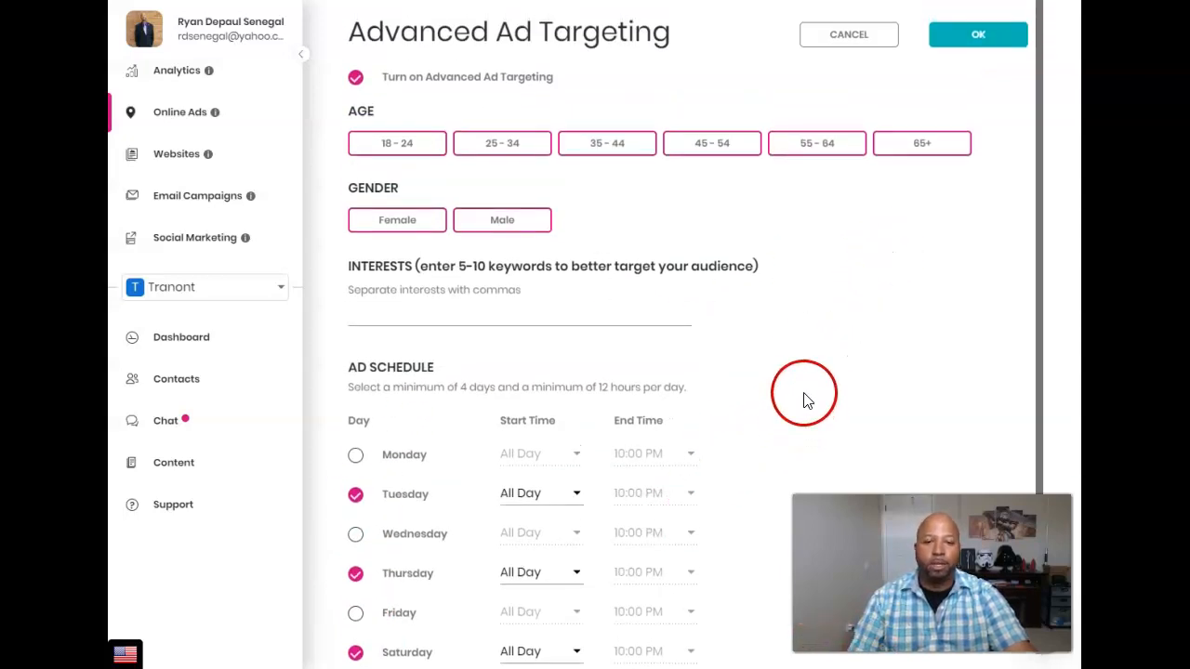
click(863, 43)
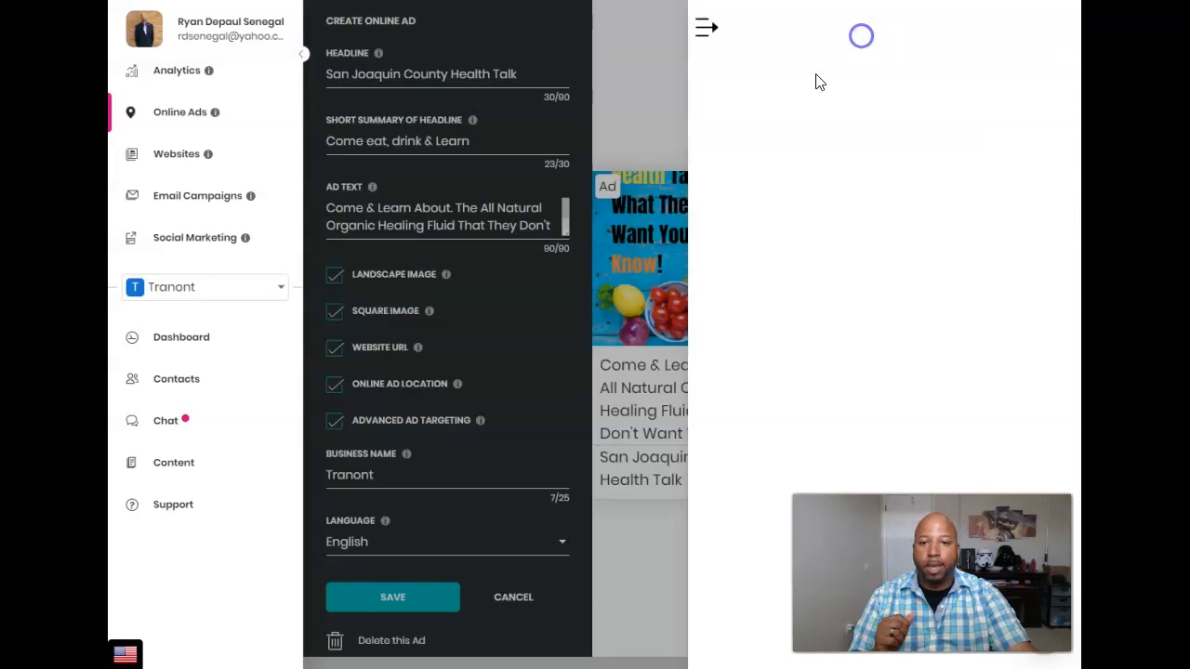
click(641, 411)
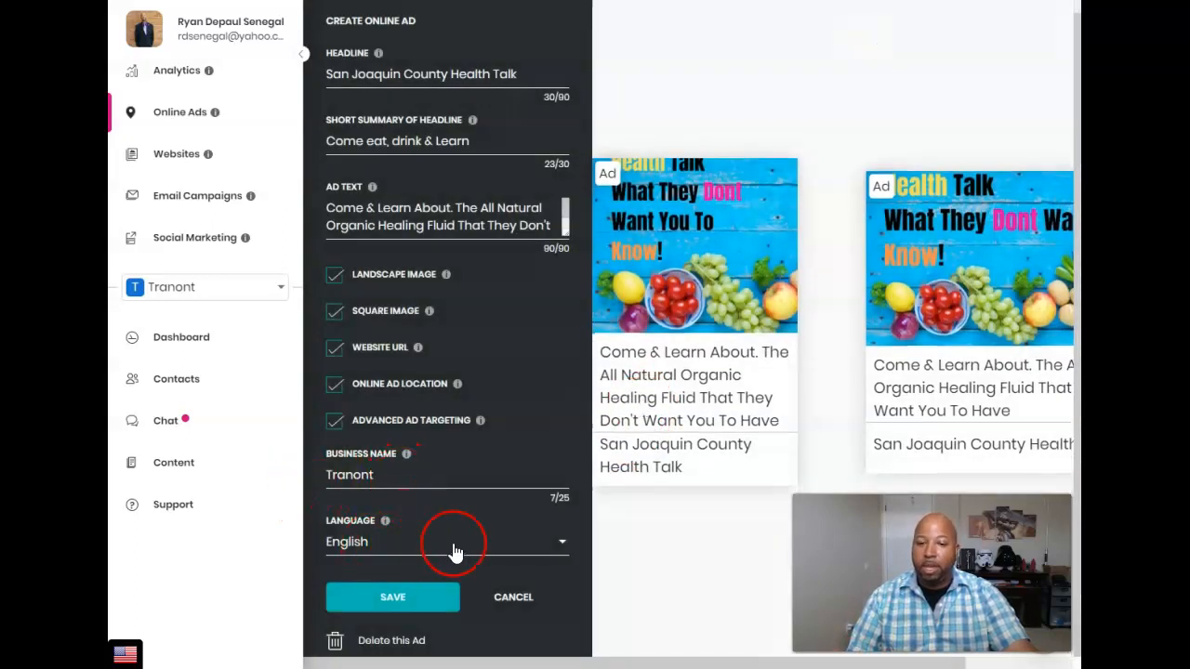
Step: Browse the languages available for the ad and close the list without choosing another one
click(472, 542)
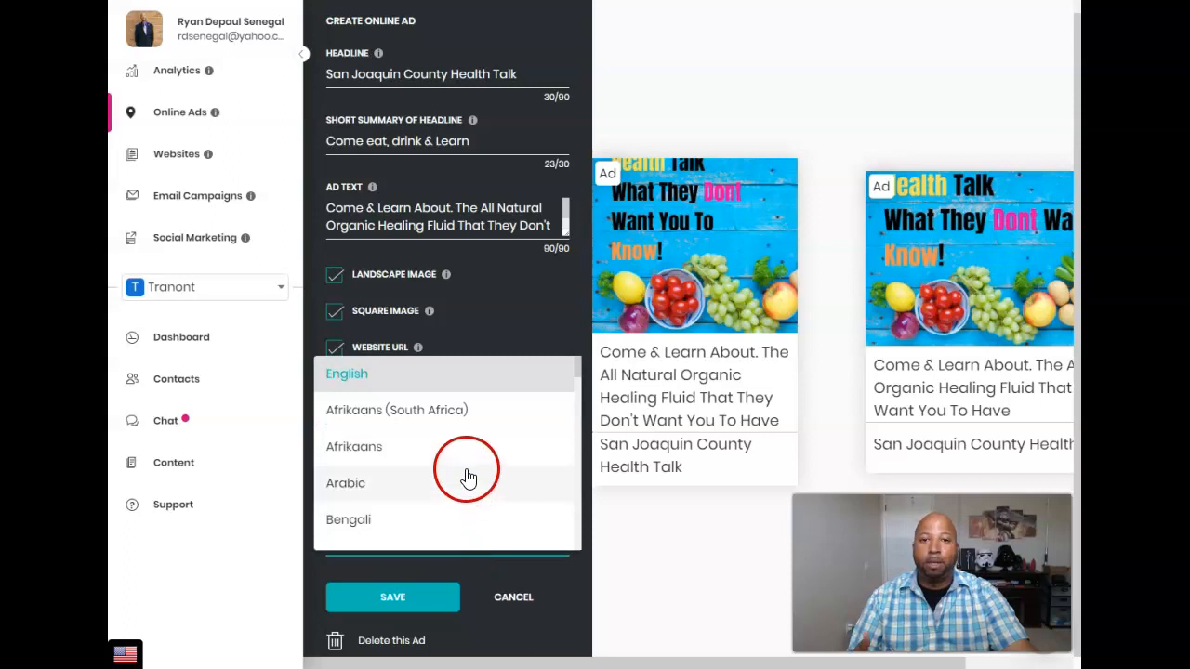
scroll(465, 465, down, 5)
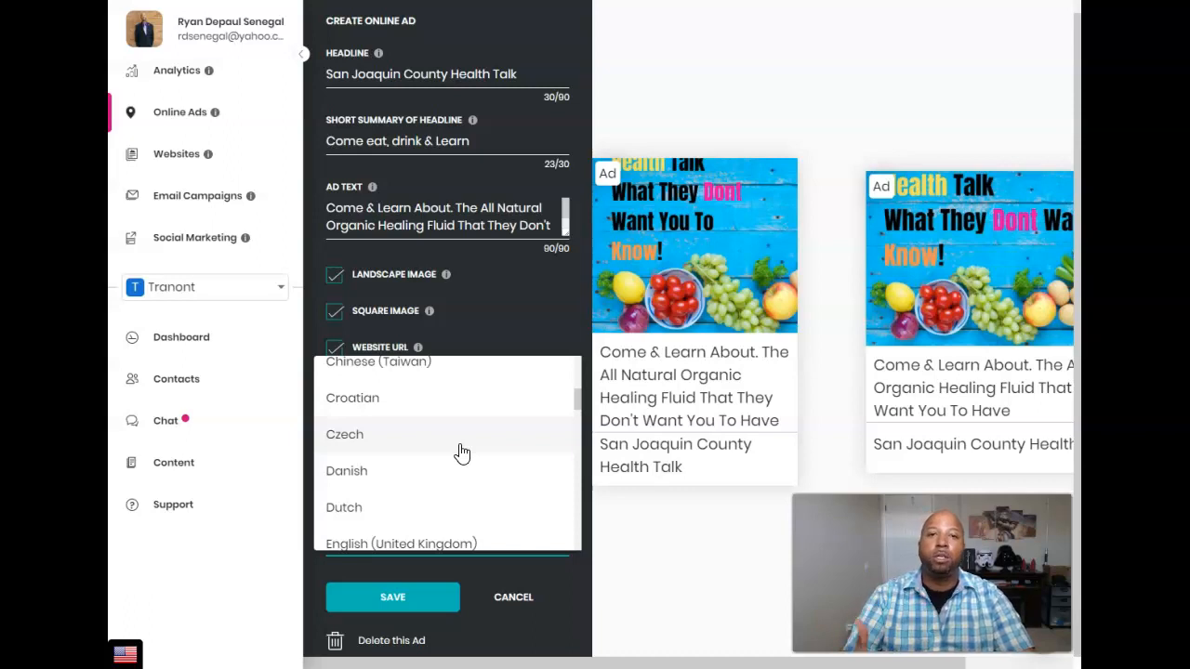
scroll(460, 456, down, 5)
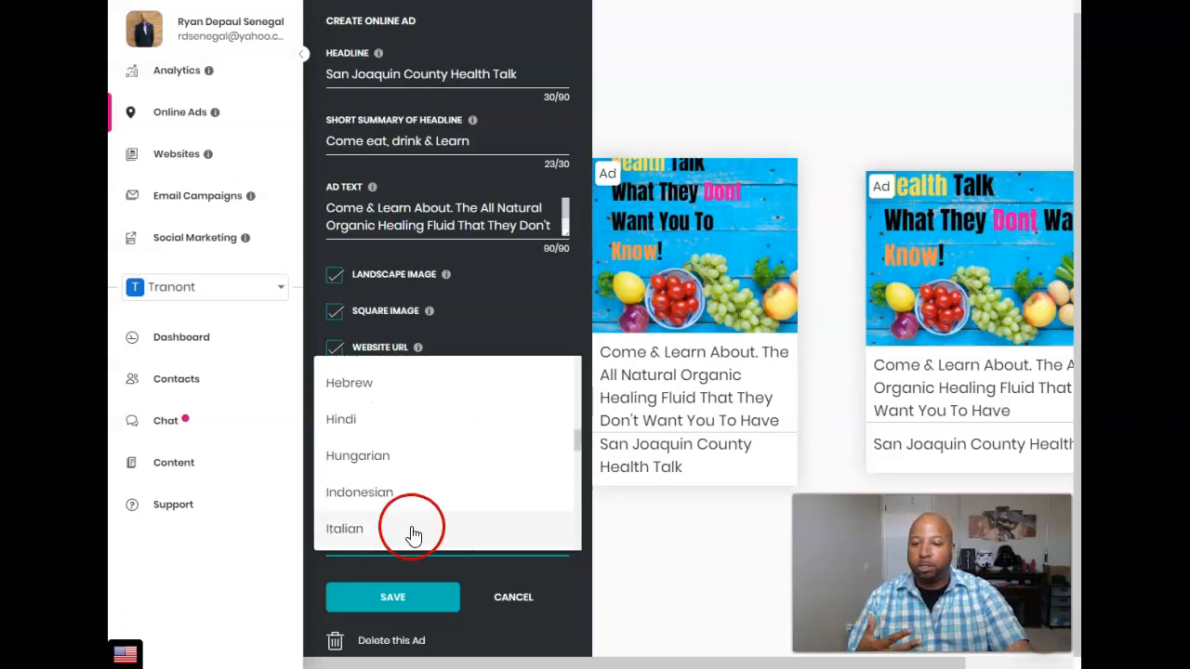
click(518, 601)
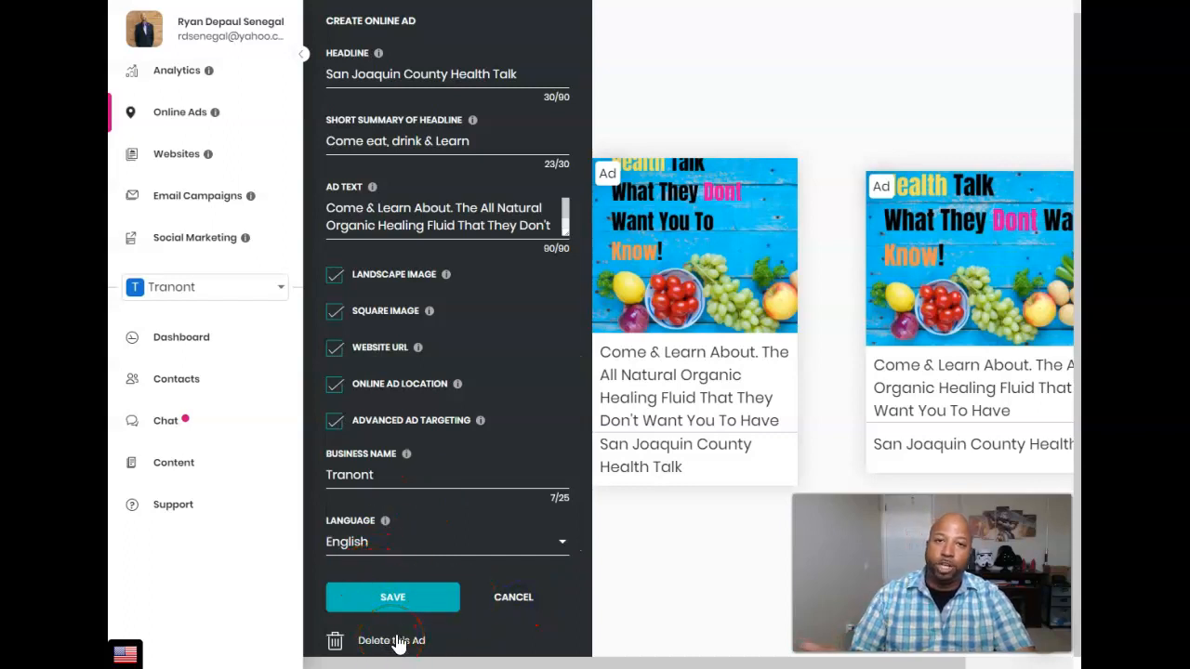
Step: Leave the San Joaquin County Health Talk ad form by cancelling the edit
click(412, 603)
click(512, 594)
click(526, 601)
click(528, 600)
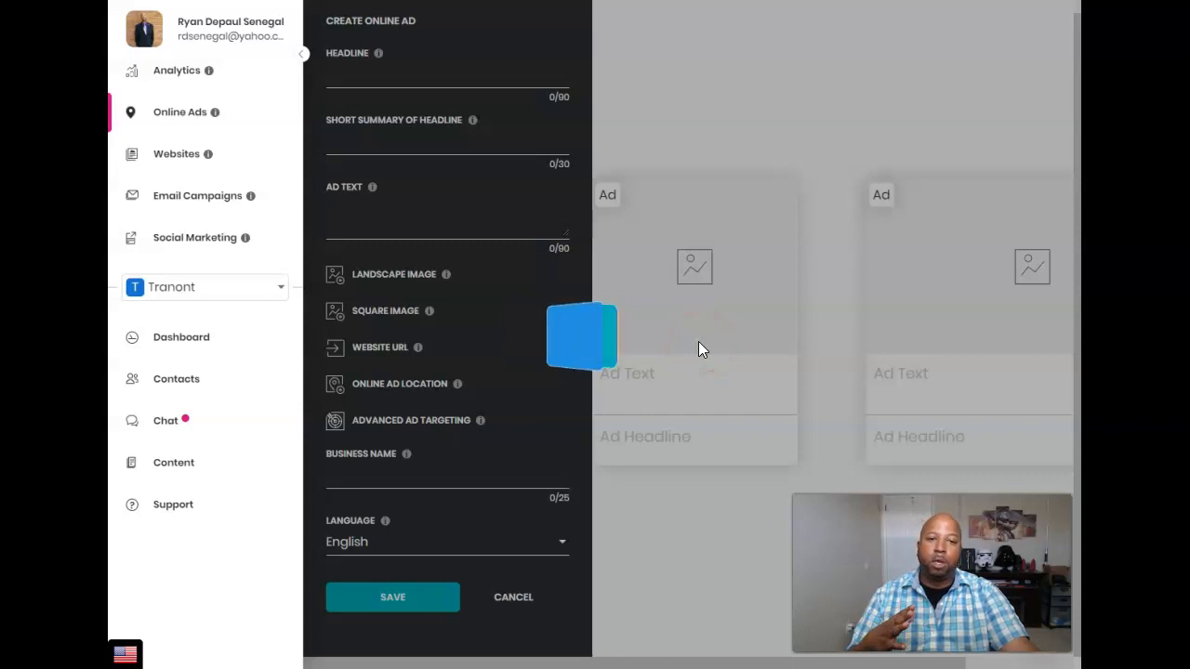
click(698, 339)
click(604, 263)
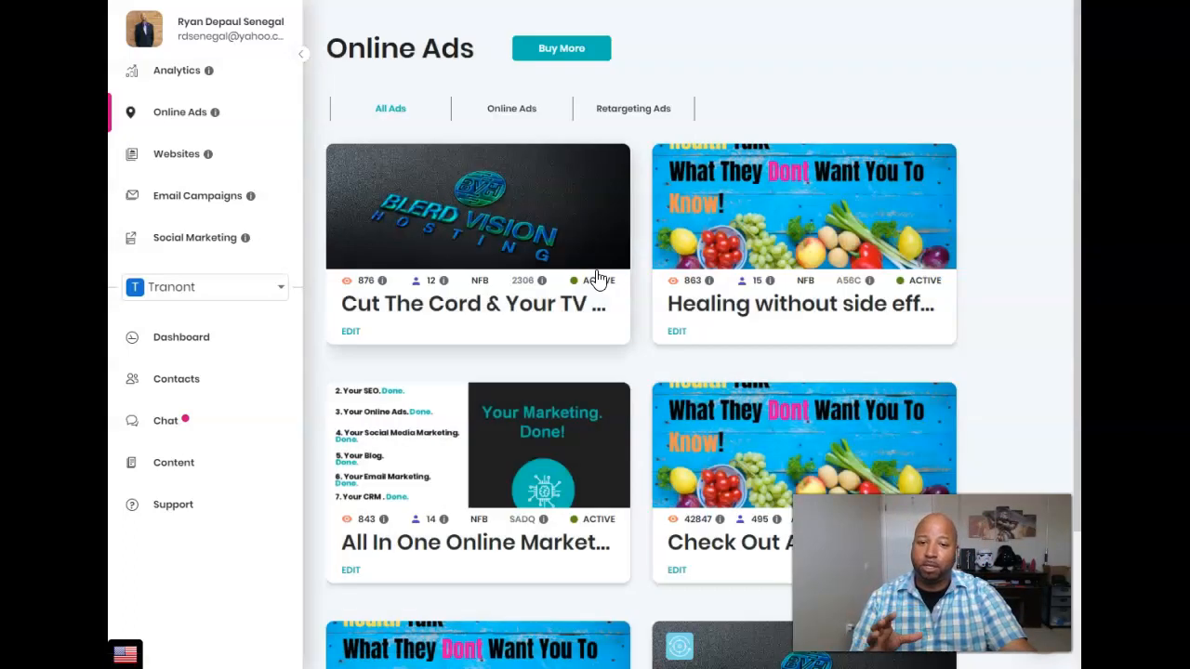
click(601, 256)
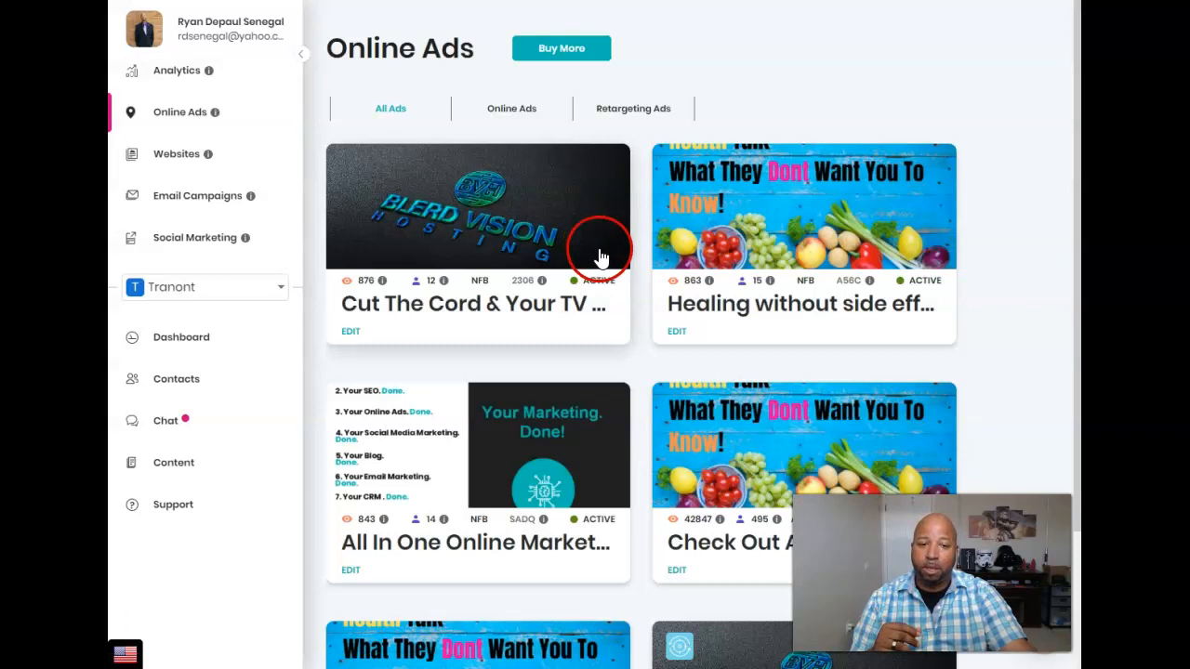
Step: Open the "Come eat, drink & Learn" ad to view its filled-in form and preview, and leave it without saving
scroll(601, 257, down, 2)
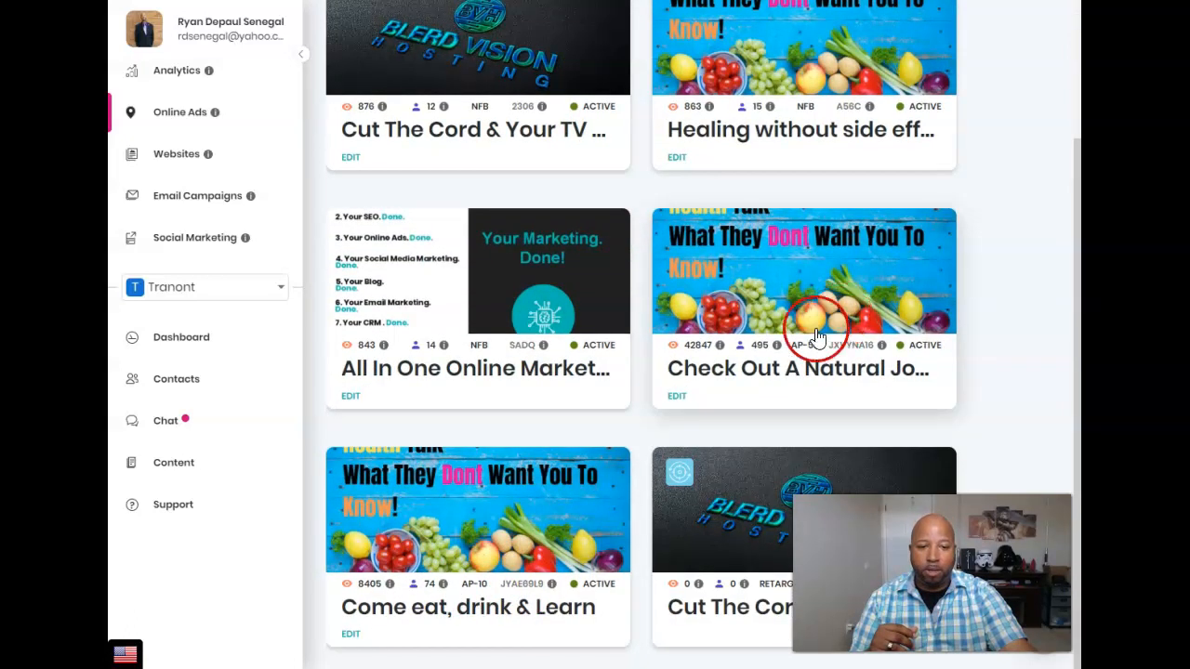
click(484, 558)
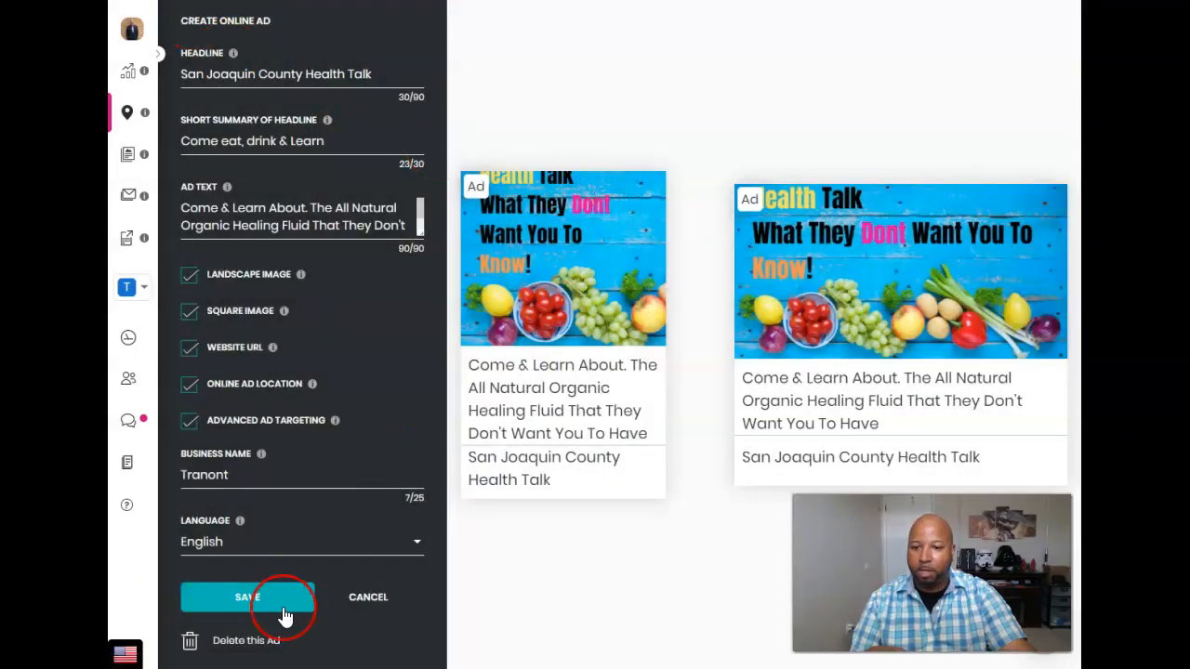
click(391, 598)
click(616, 409)
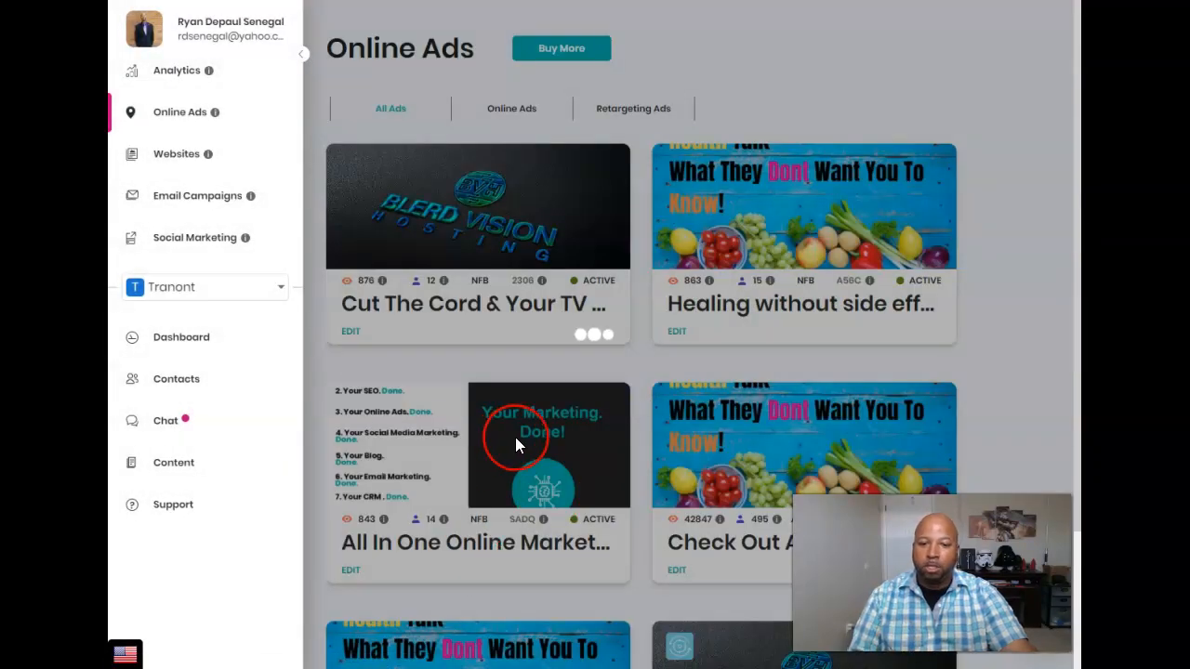
Step: Look through the ad cards in the full Online Ads list, examining their statistics, ad types and statuses
click(526, 563)
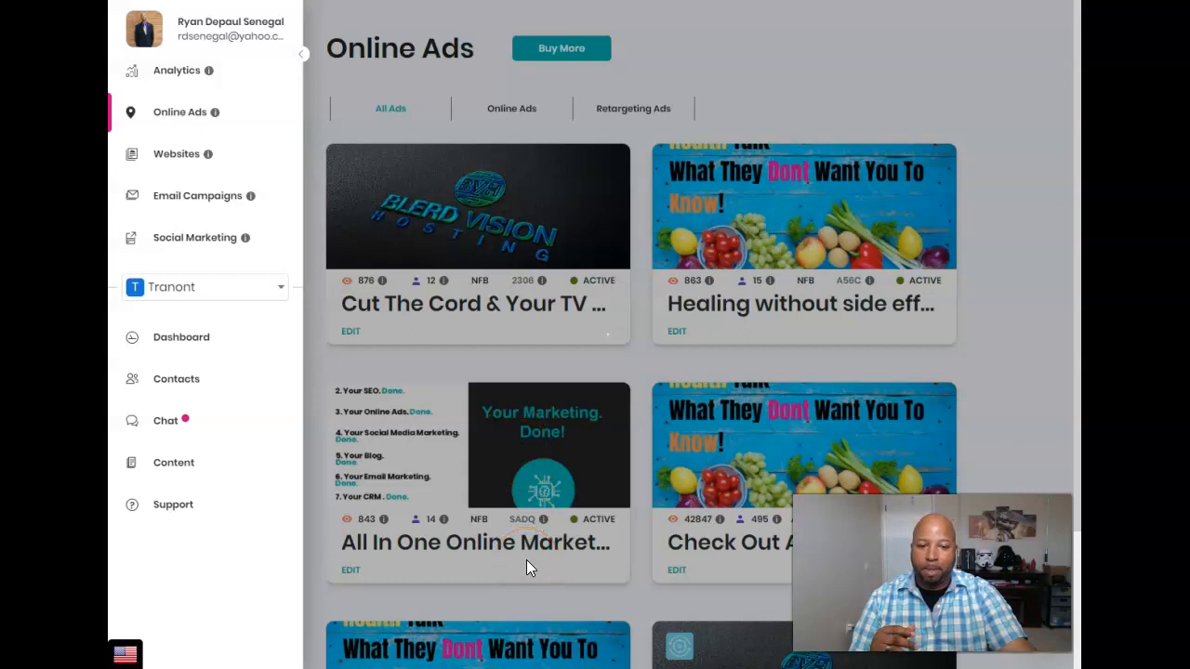
scroll(527, 569, down, 2)
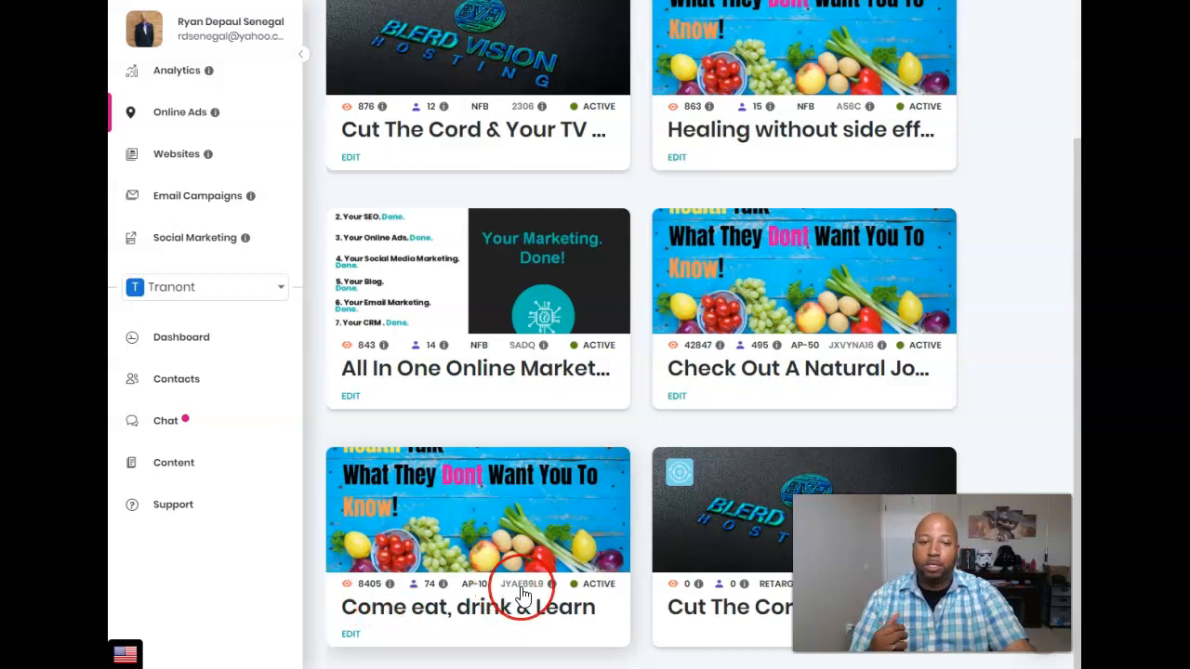
scroll(524, 595, up, 1)
scroll(929, 210, up, 2)
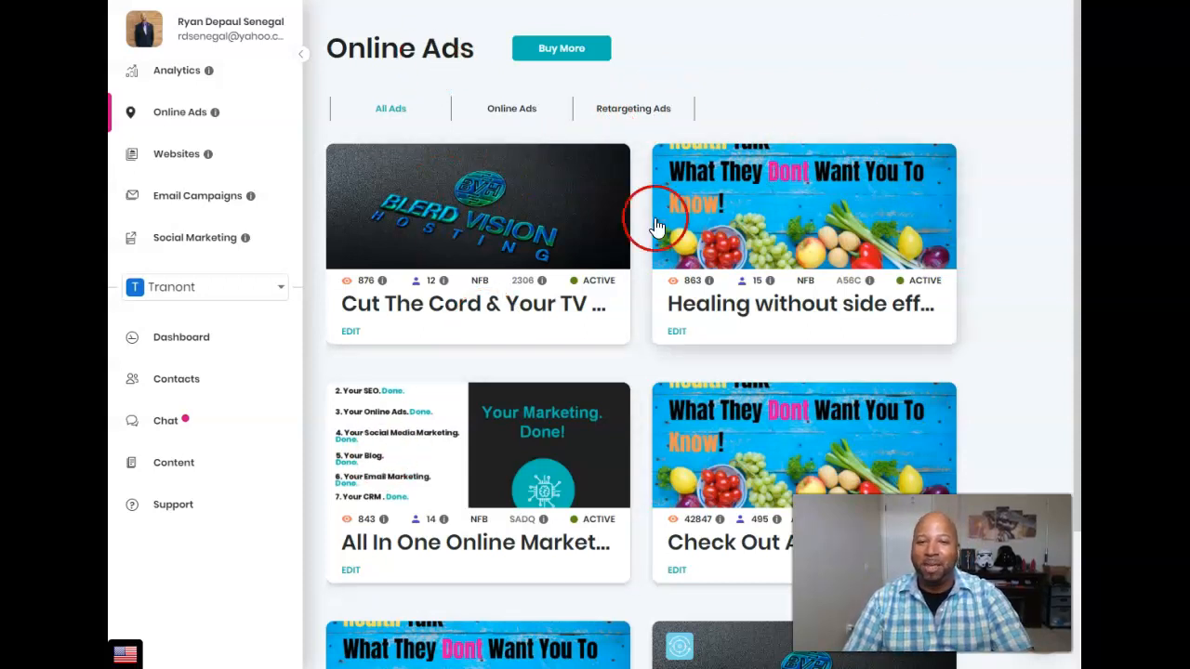
scroll(524, 266, down, 2)
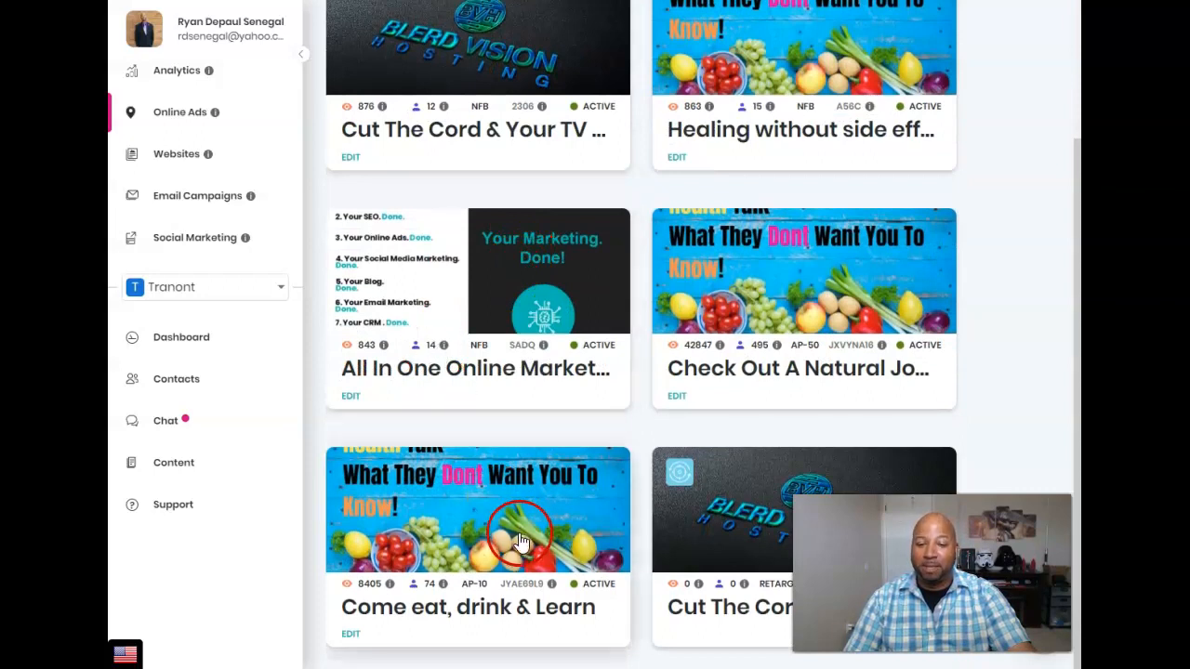